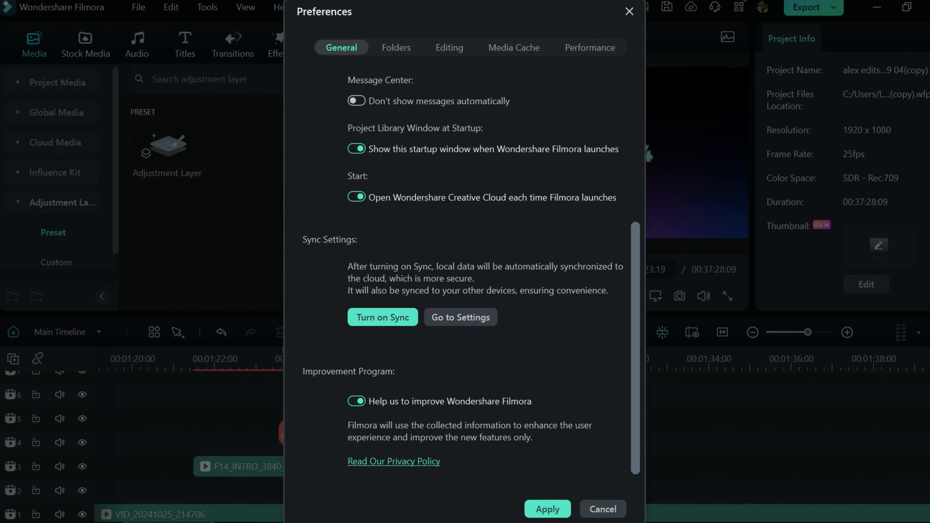
scroll(457, 256, "up", 8)
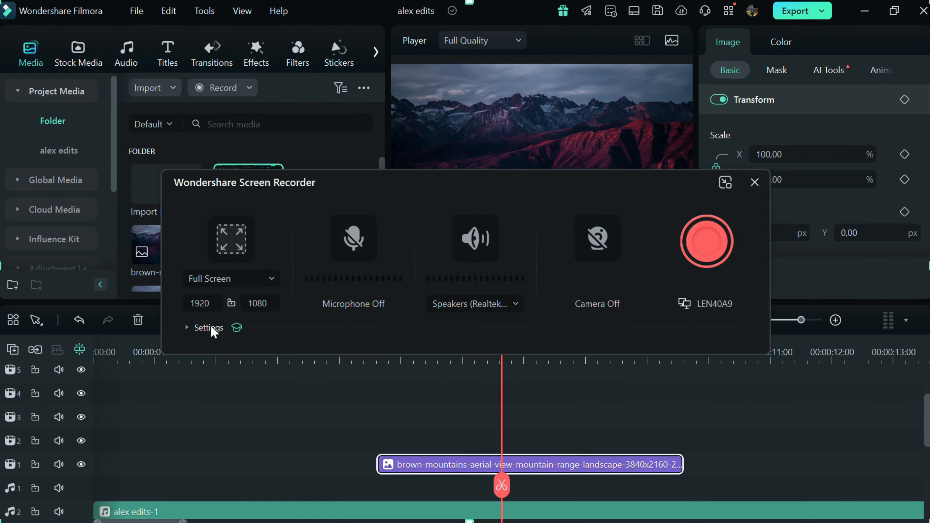
Step: Expand the screen recorder's settings, choose Higher quality, and review the frame rate, hotkey and GPU acceleration options
left_click(212, 329)
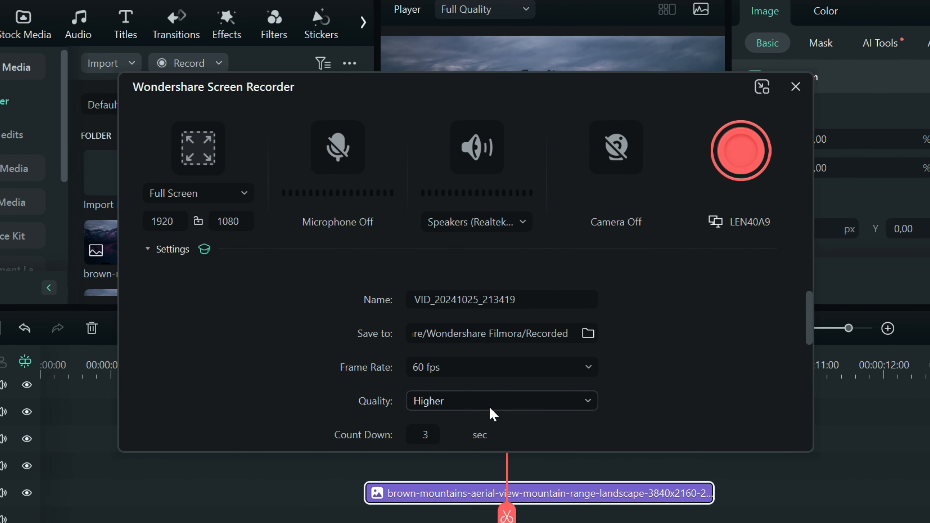
left_click(470, 387)
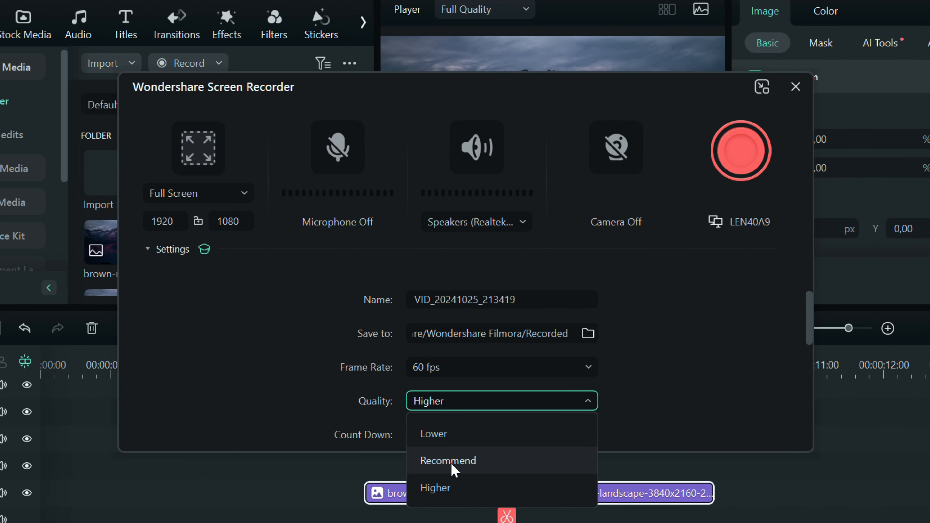
left_click(442, 488)
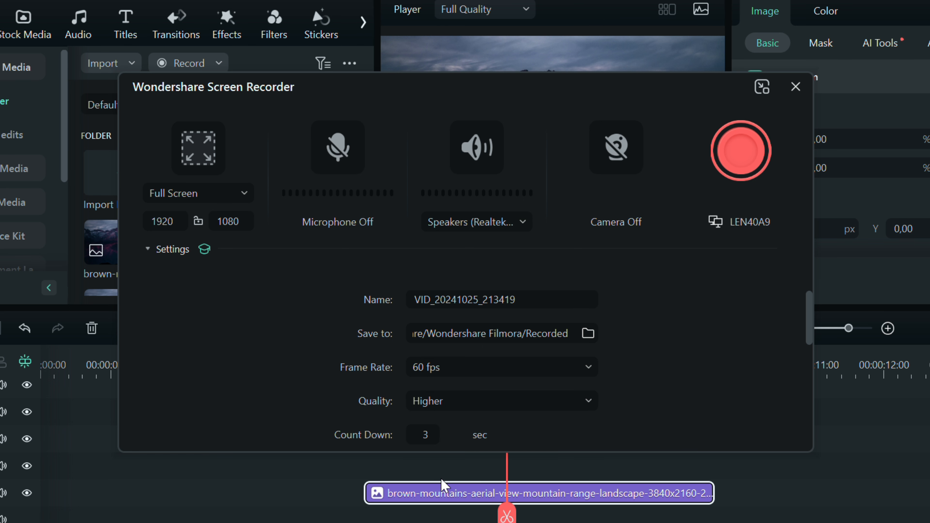
left_click(438, 368)
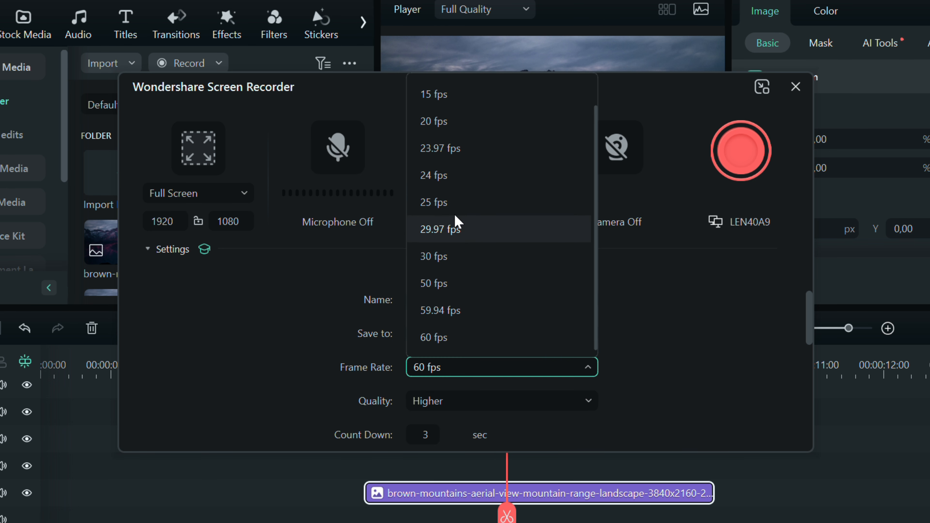
left_click(438, 368)
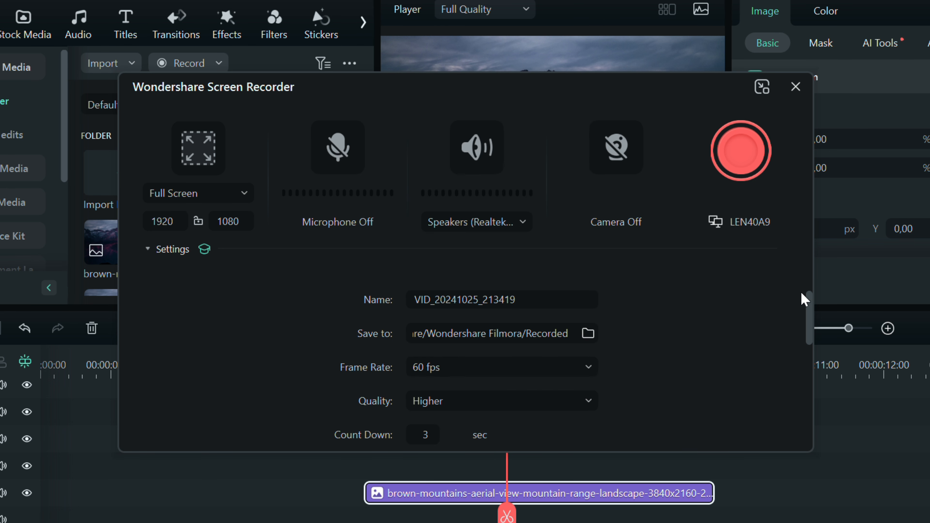
left_click_drag(806, 295, 809, 404)
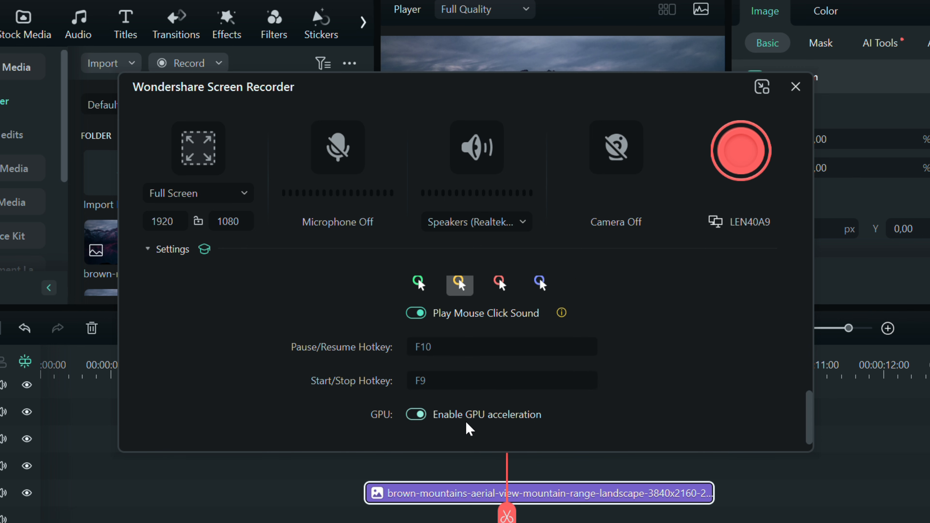
left_click_drag(811, 416, 809, 302)
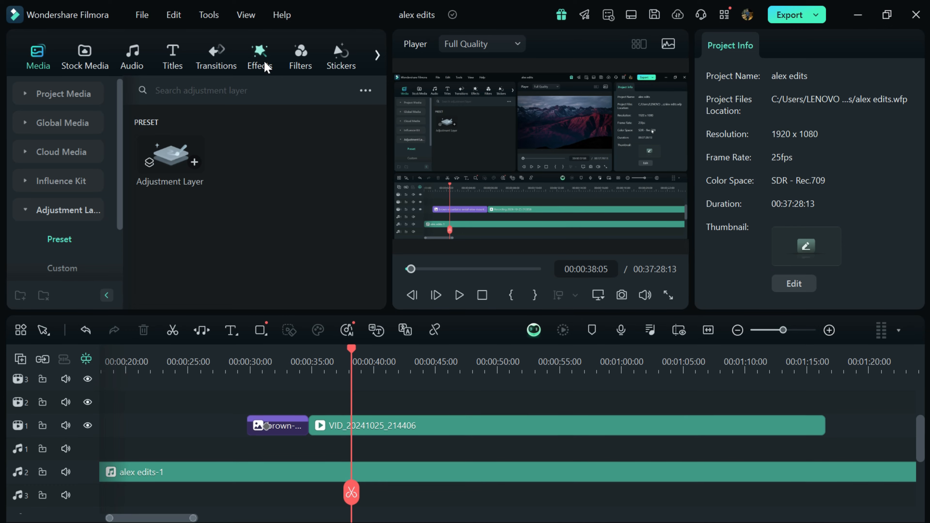
Step: Search the effects for "enlarge", add Enlarge to the favorites and apply it to the VID_20241025_214406 clip
left_click(261, 55)
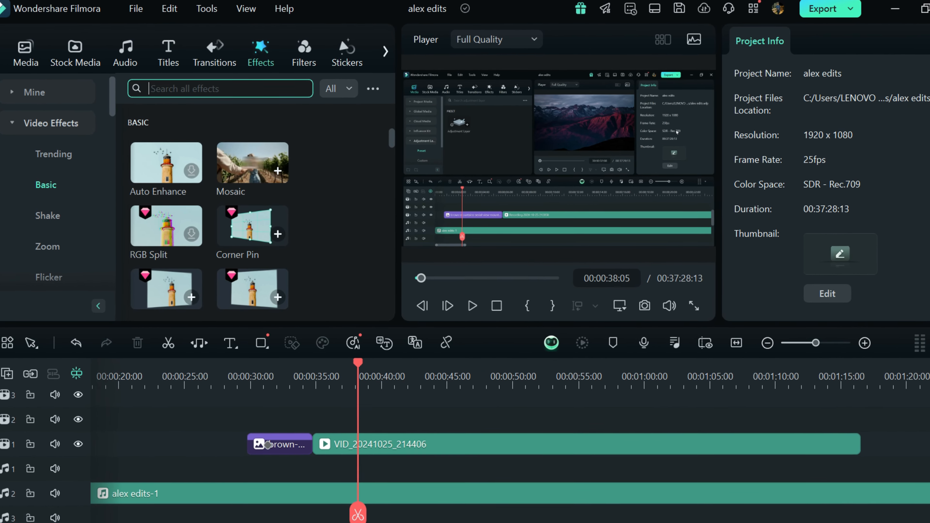
type("enlarge")
key("Return")
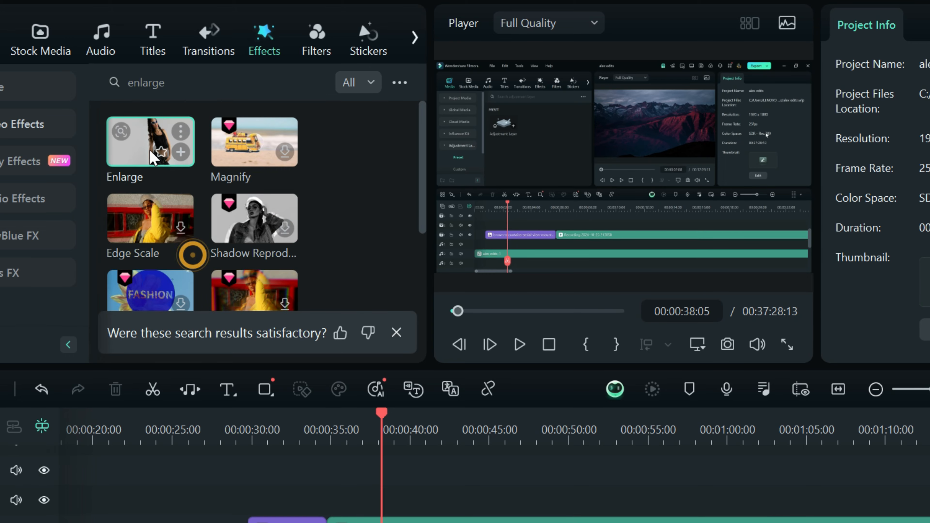
right_click(151, 146)
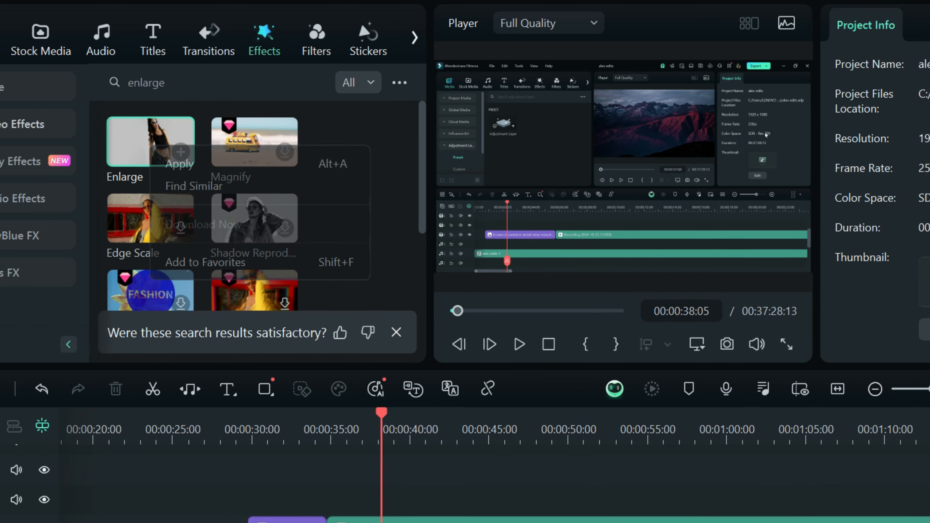
left_click(203, 262)
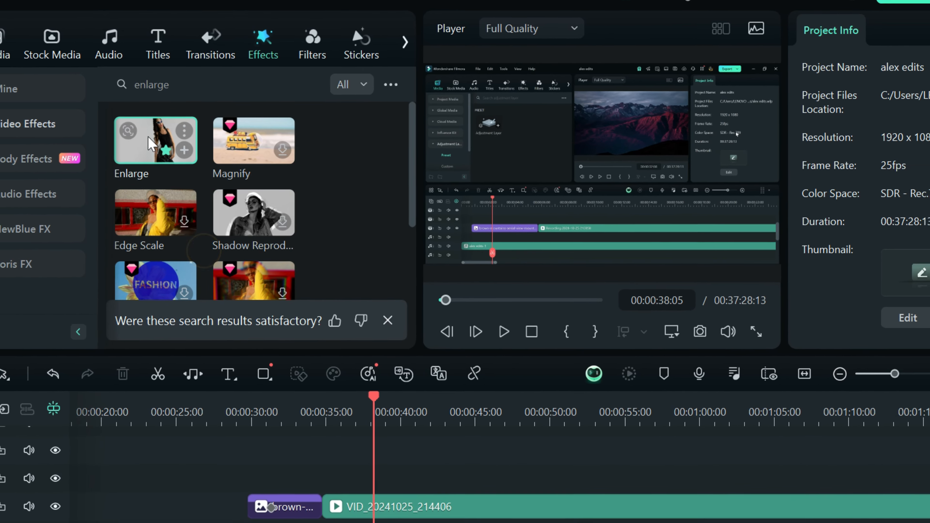
left_click_drag(151, 146, 333, 460)
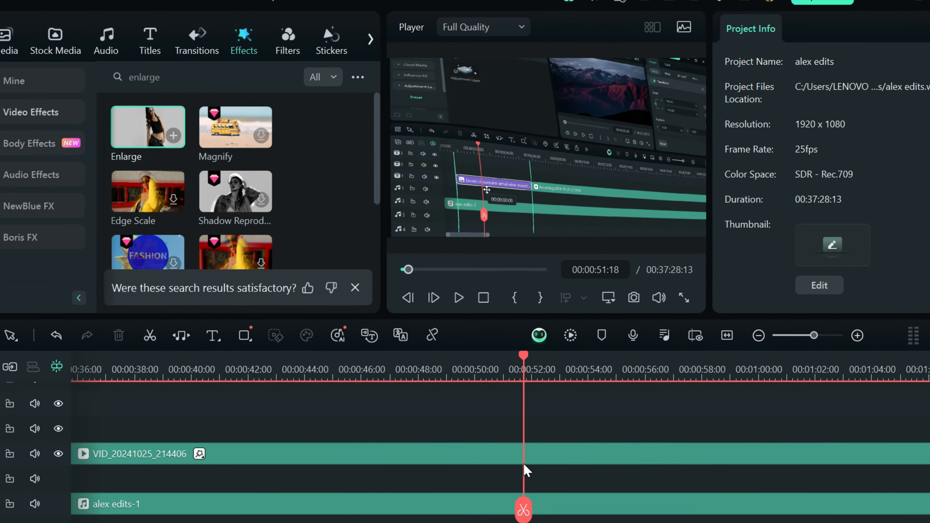
Step: Add a Transform keyframe to the VID_20241025_214406 clip at 00:00:51:20, with scale 110% and position Y -56 px
left_click(522, 443)
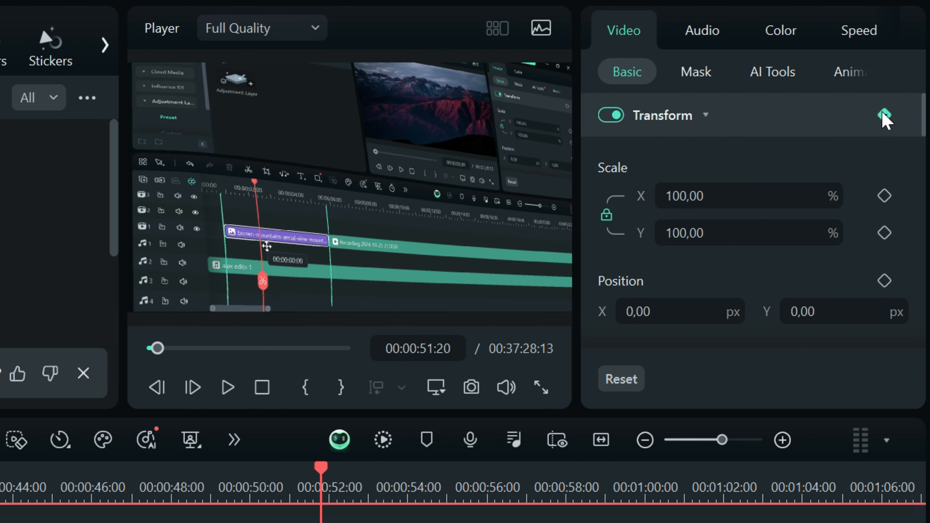
left_click(883, 114)
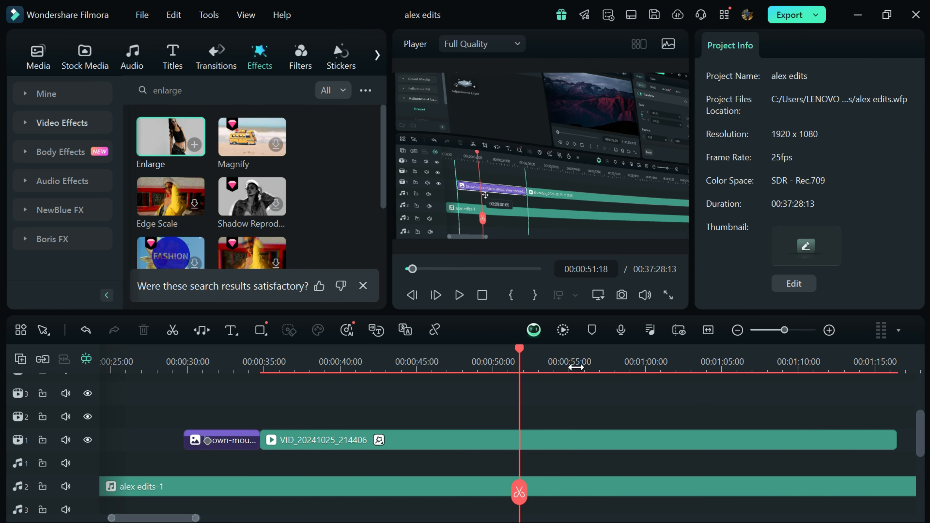
left_click(524, 443)
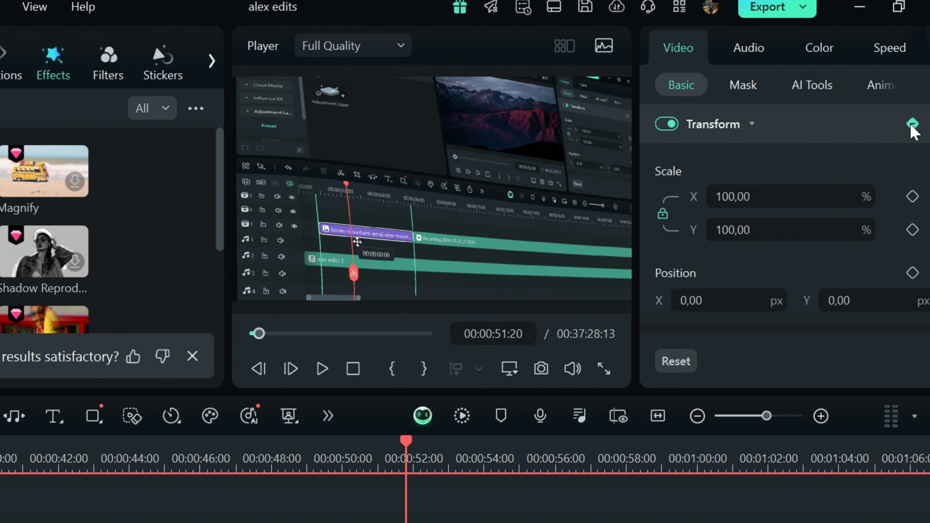
left_click(912, 124)
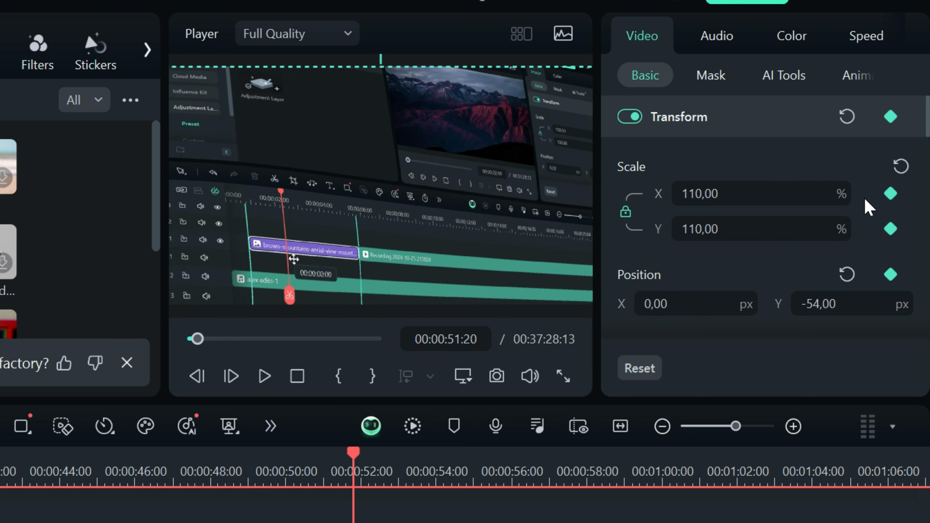
mouse_move(856, 304)
left_mouse_down()
mouse_move(833, 304)
mouse_move(856, 305)
left_mouse_up()
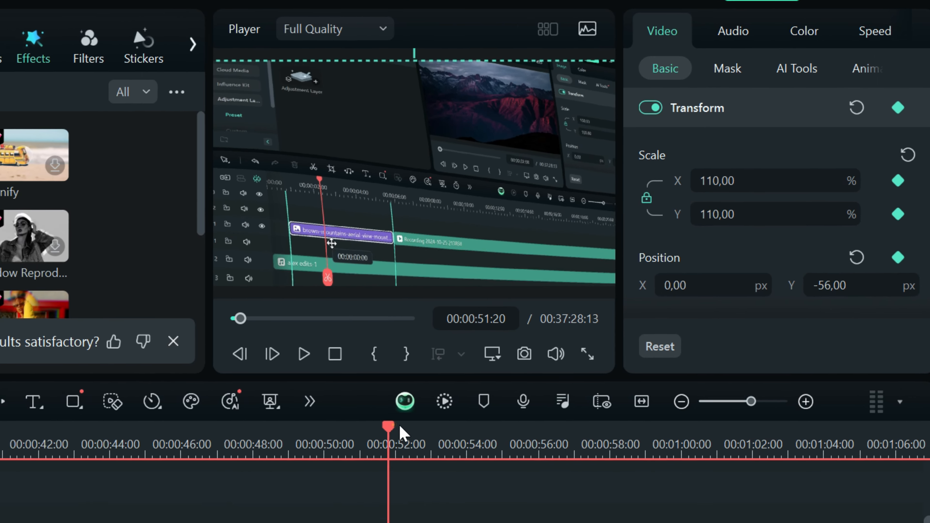
Step: Reset the clip's position at 00:00:59:05 and add a second Transform keyframe there
left_click_drag(367, 473, 511, 487)
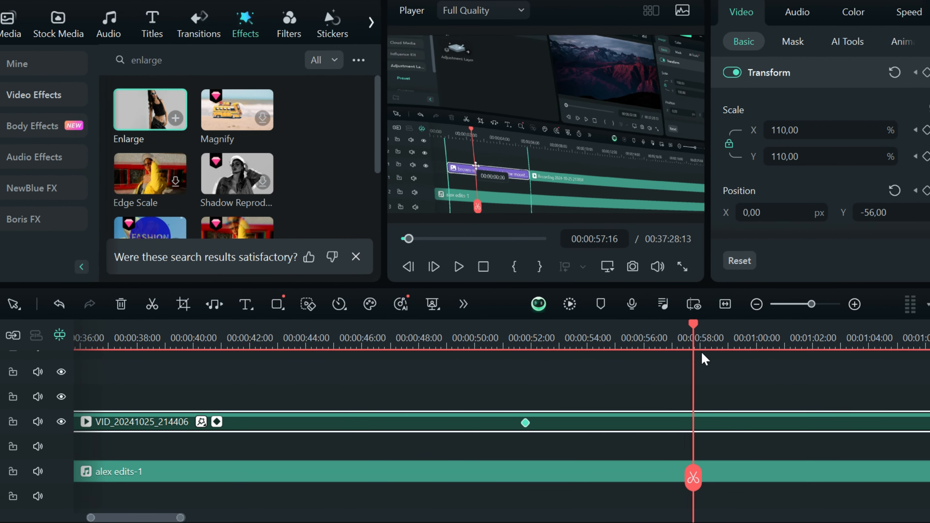
left_click_drag(715, 360, 732, 354)
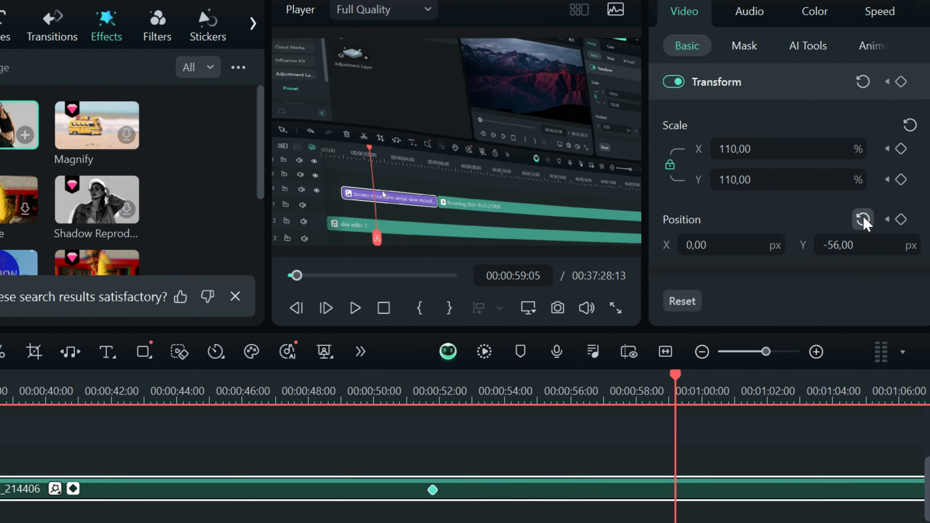
left_click(863, 219)
left_click(899, 99)
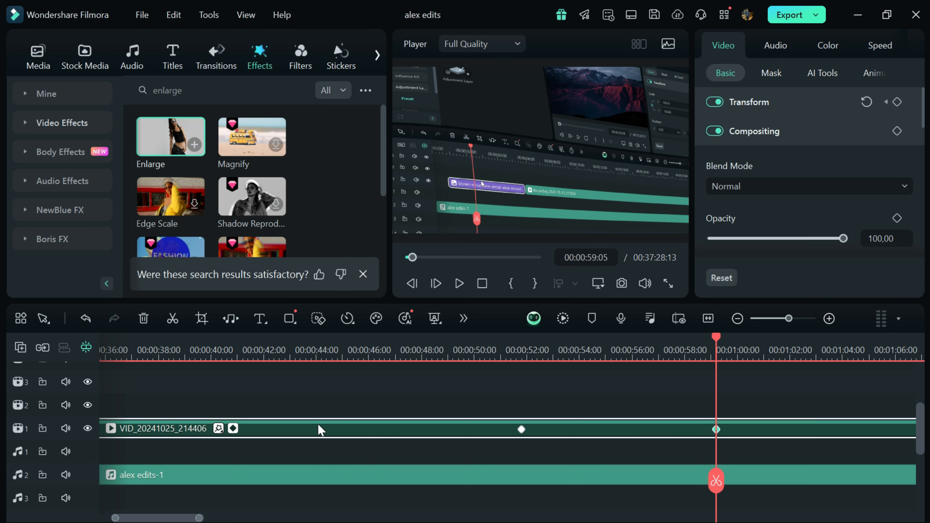
Step: Open the clip's keyframe graph and change the interpolation of the keyframes at 00:00:51:20 and 00:00:59:05
left_click(233, 428)
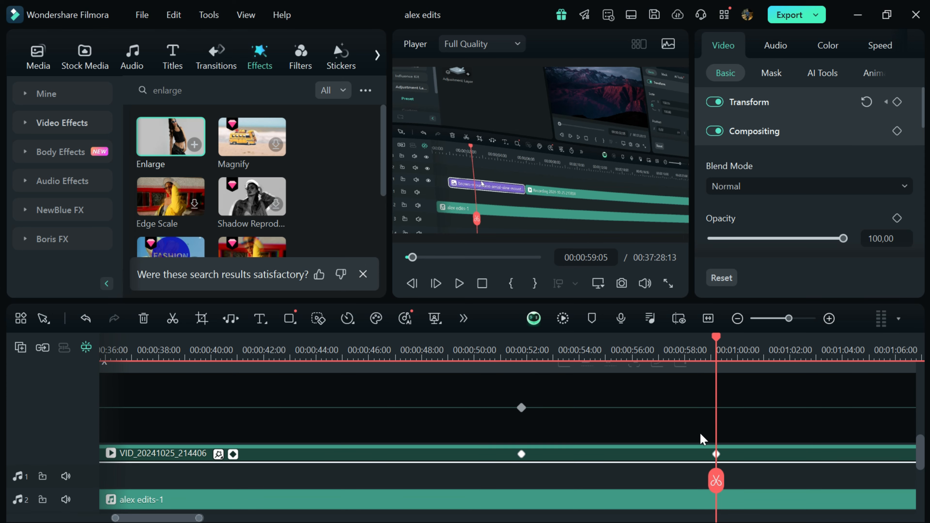
mouse_move(741, 394)
left_mouse_down()
mouse_move(503, 433)
mouse_move(518, 430)
left_mouse_up()
scroll(543, 418, "up", 1)
right_click(523, 430)
left_click(553, 422)
left_click(716, 430)
scroll(672, 398, "down", 3)
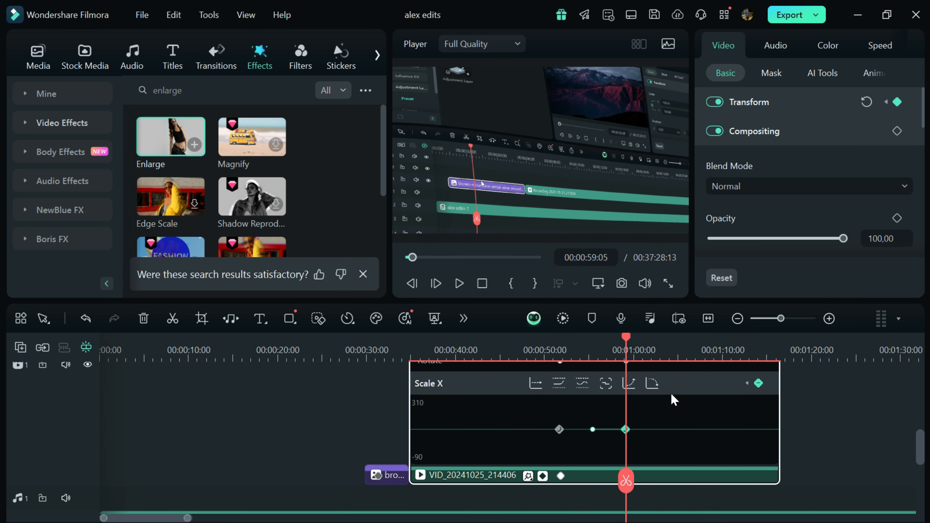
Step: Close the clip's keyframe graph and move the playhead back near the clip's first keyframe
scroll(754, 423, "up", 4)
scroll(755, 425, "down", 4)
left_click(541, 477)
left_click(555, 350)
scroll(555, 385, "up", 3)
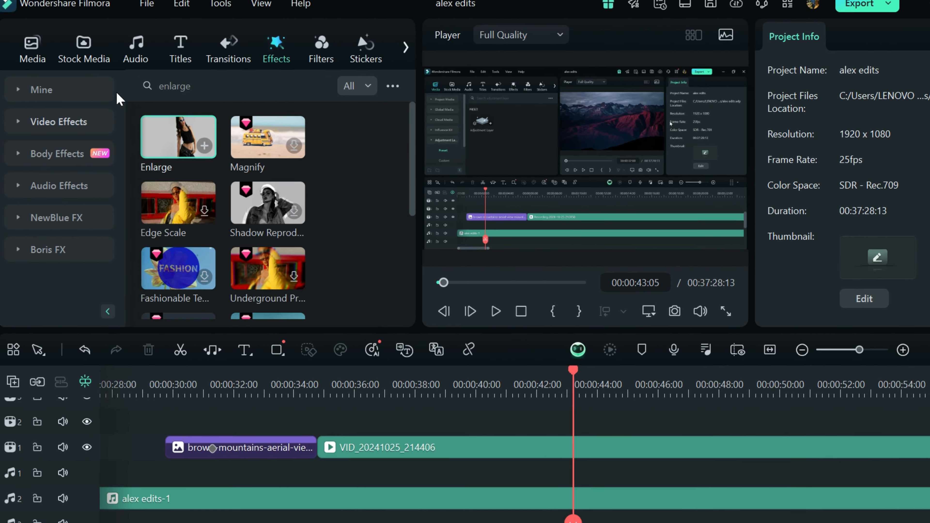
Step: Find 3D Motion Left among the Basic video effects and apply it to the VID_20241025_214406 clip
left_click(46, 94)
left_click(54, 123)
left_click(36, 197)
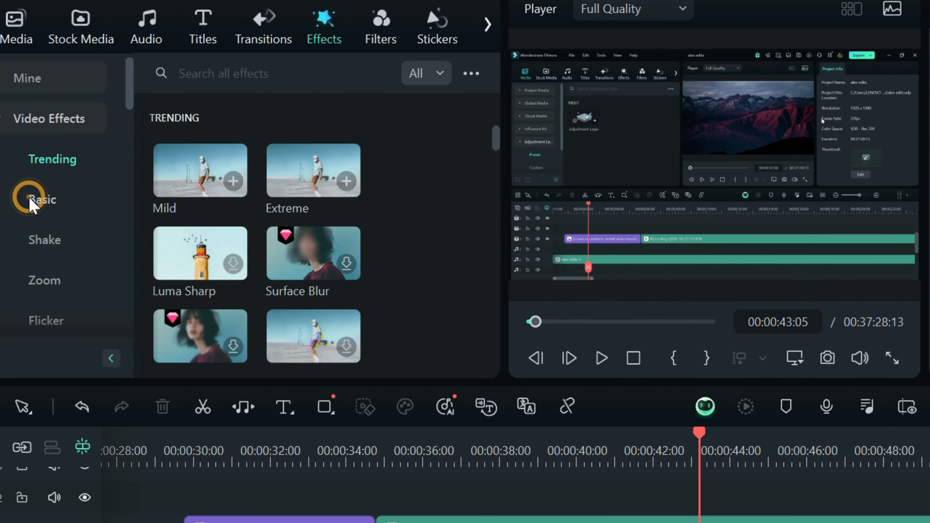
mouse_move(483, 135)
left_mouse_down()
mouse_move(475, 141)
mouse_move(490, 129)
left_mouse_up()
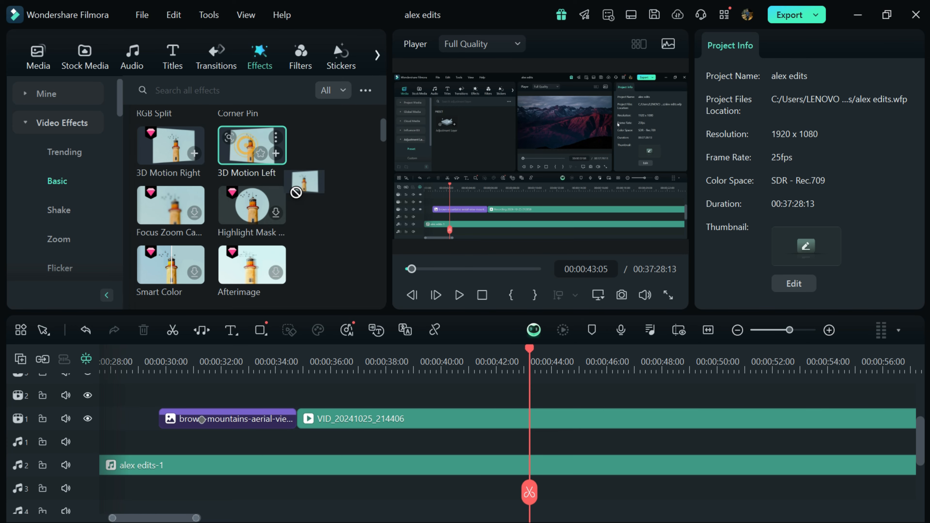
left_click_drag(401, 393, 402, 425)
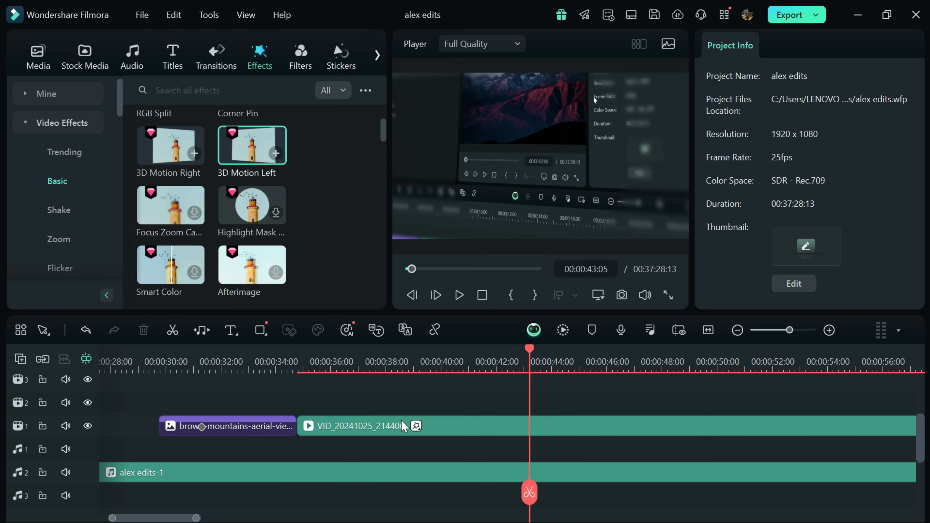
Step: Set the 3D Motion Left effect's Blur to 81 and add a Blur keyframe at 00:00:36:17
left_click(911, 50)
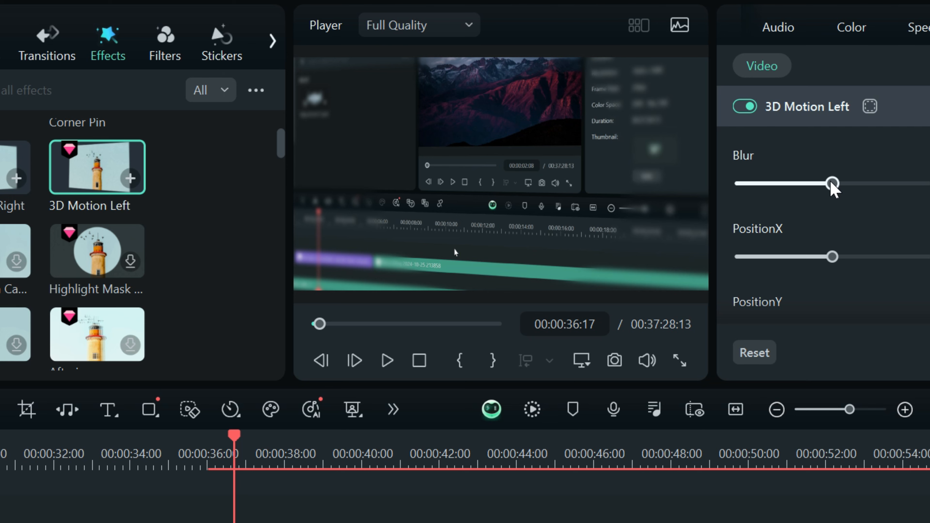
left_click_drag(830, 184, 773, 186)
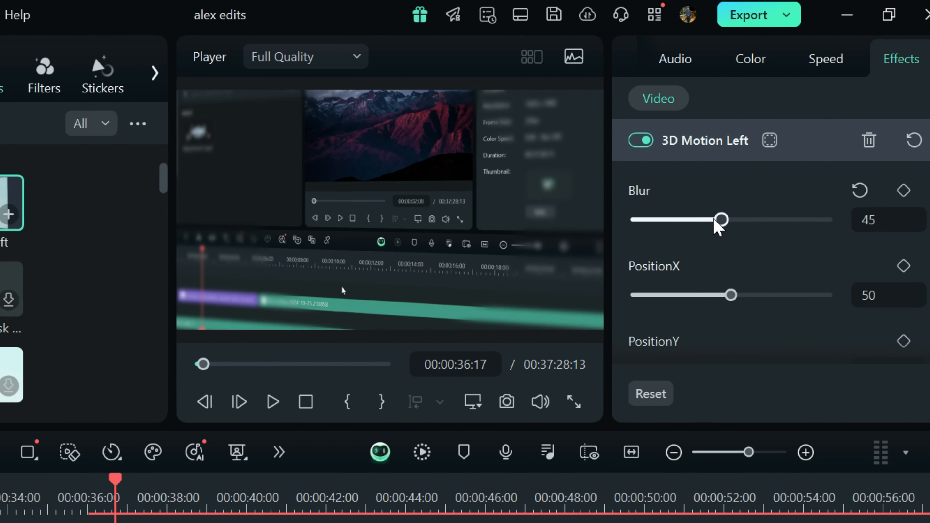
left_click_drag(655, 227, 530, 231)
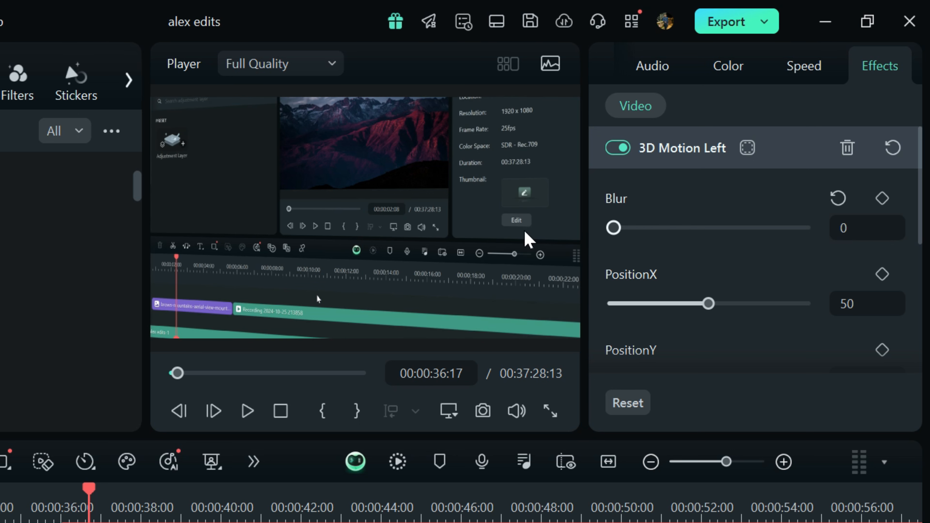
left_click_drag(615, 228, 809, 247)
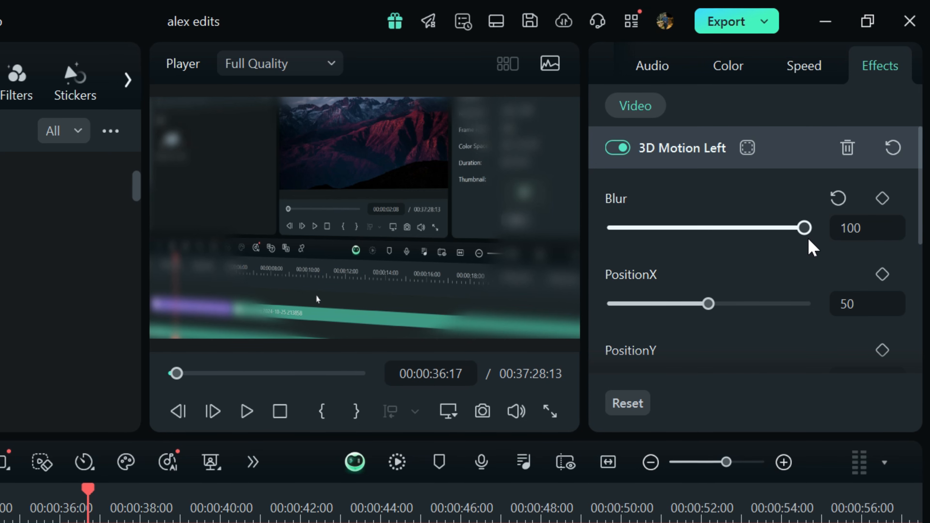
left_click_drag(809, 240, 766, 237)
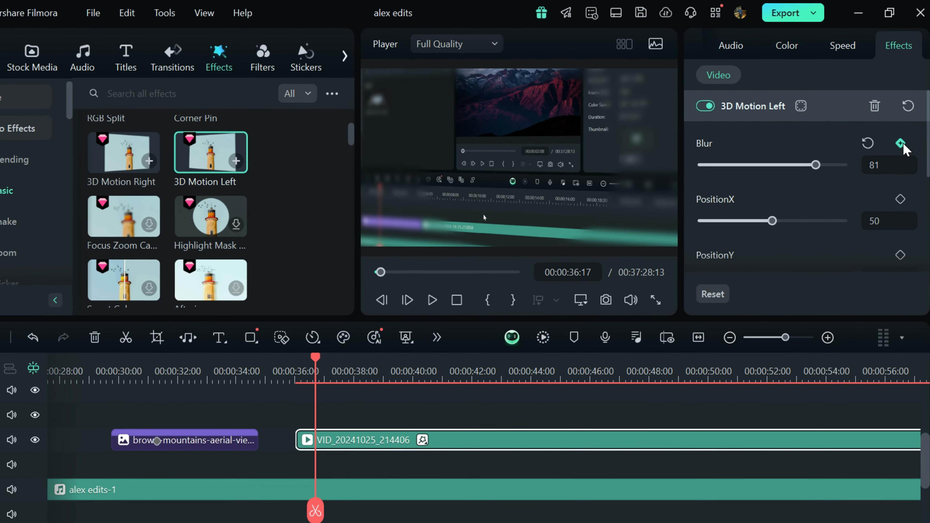
left_click(902, 145)
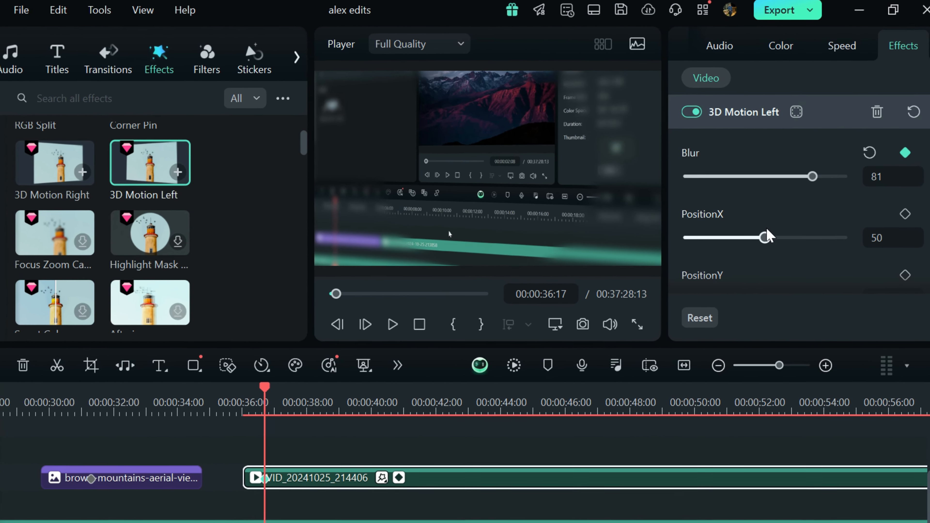
Step: Set the 3D Motion Left effect's PositionX to 78 and PositionY to 71
left_click_drag(763, 242, 729, 243)
mouse_move(799, 257)
left_mouse_down()
mouse_move(830, 257)
mouse_move(706, 258)
mouse_move(835, 260)
mouse_move(706, 262)
mouse_move(870, 273)
mouse_move(774, 262)
mouse_move(677, 270)
mouse_move(804, 274)
left_mouse_up()
scroll(791, 282, "down", 2)
mouse_move(701, 274)
left_mouse_down()
mouse_move(658, 273)
mouse_move(816, 274)
mouse_move(705, 274)
left_mouse_up()
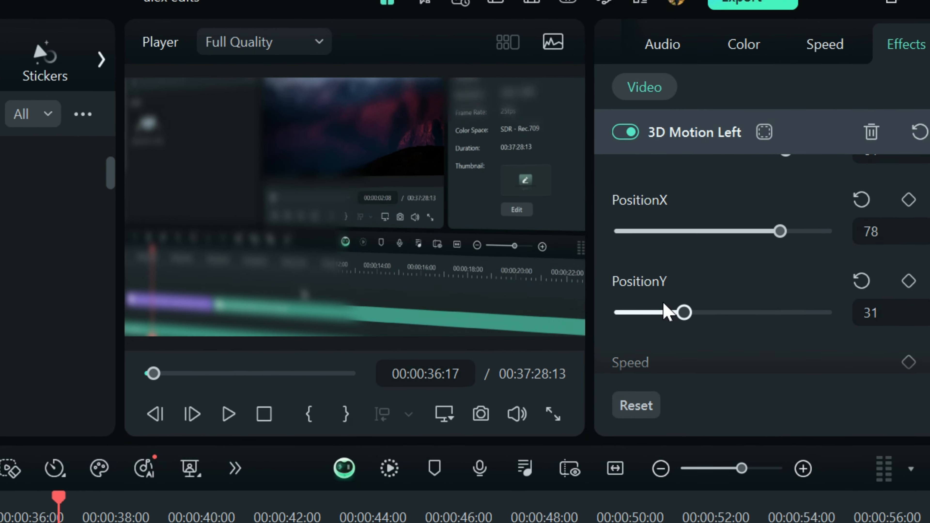
left_click_drag(667, 312, 767, 287)
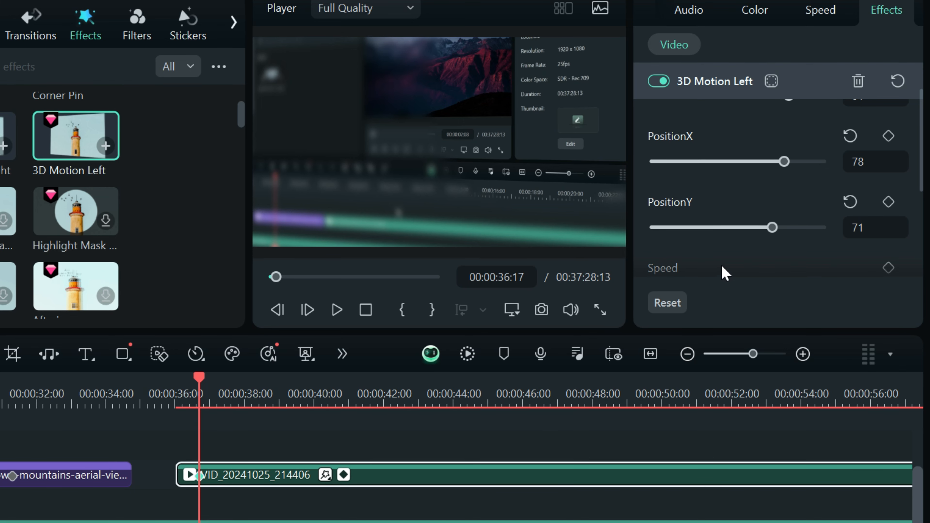
Step: Try a higher Speed for the 3D Motion Left effect and play the clip from near its start to check the motion
scroll(721, 266, "down", 3)
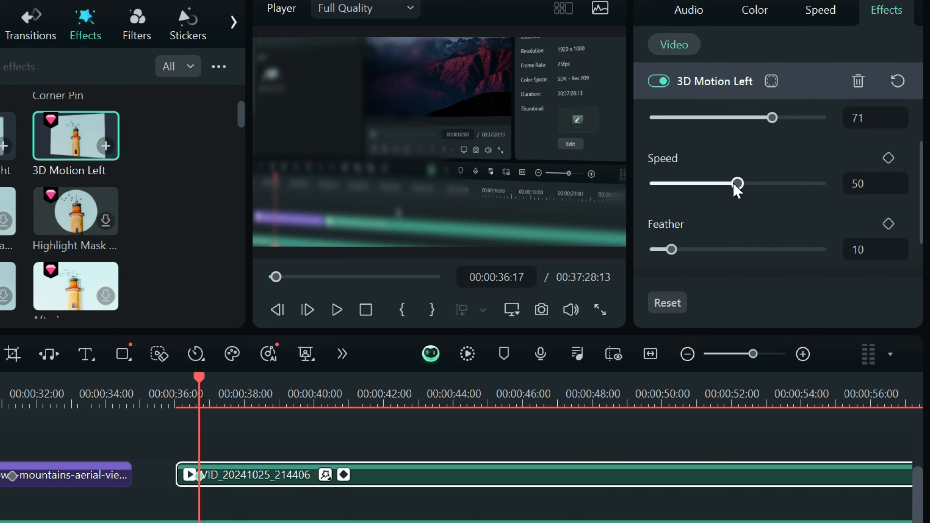
left_click_drag(736, 185, 814, 185)
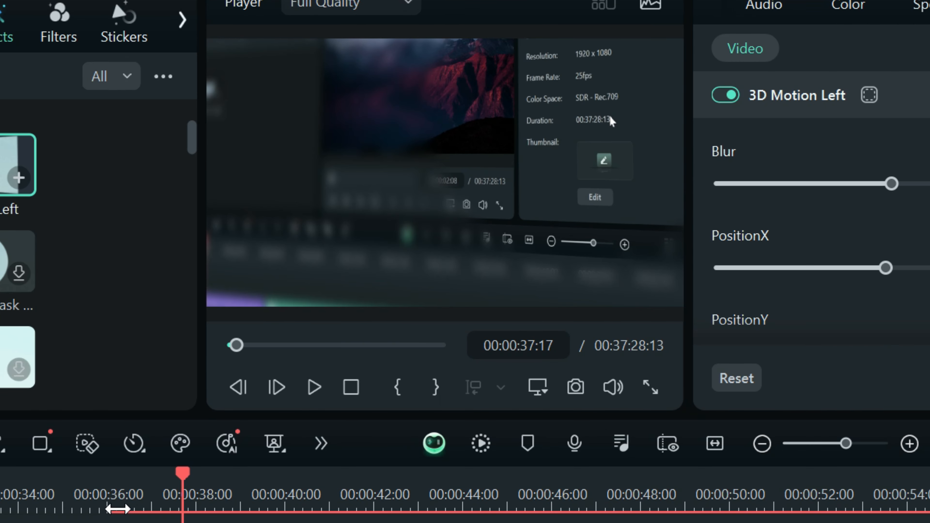
left_click(118, 510)
key("space")
key("space")
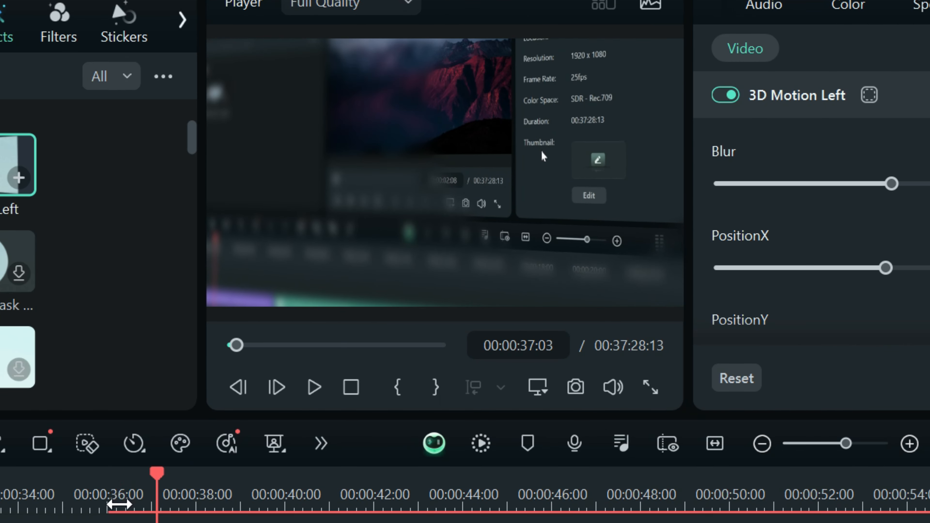
key("space")
left_click(121, 511)
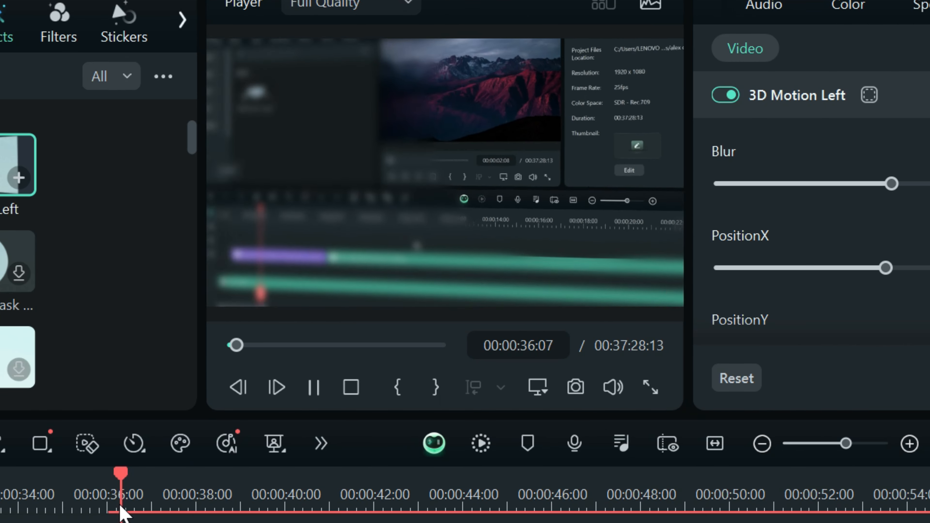
key("space")
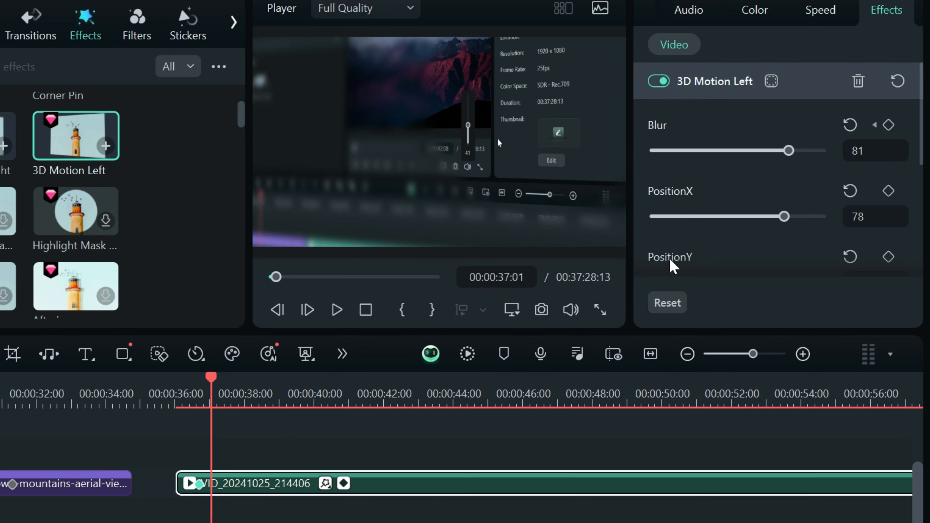
Step: Lower the 3D Motion Left effect's Speed to 1
scroll(769, 318, "down", 5)
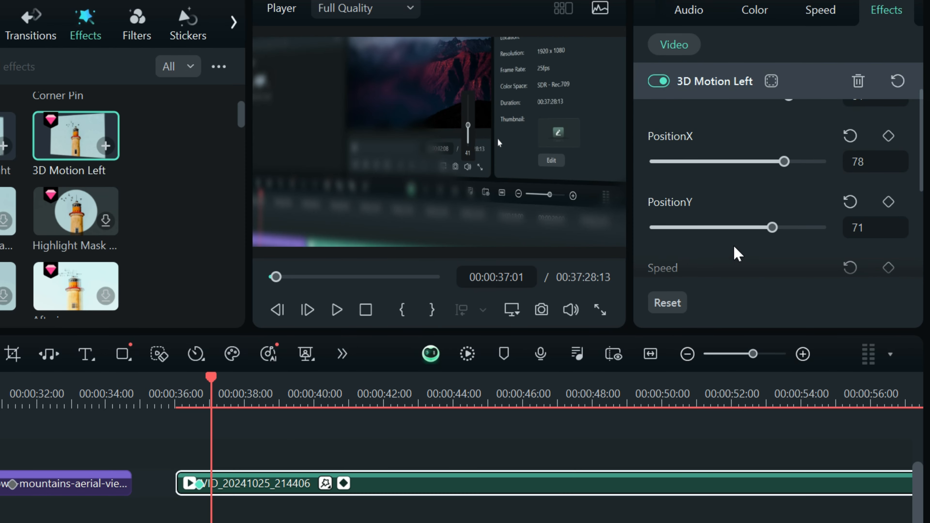
left_click_drag(768, 184, 658, 214)
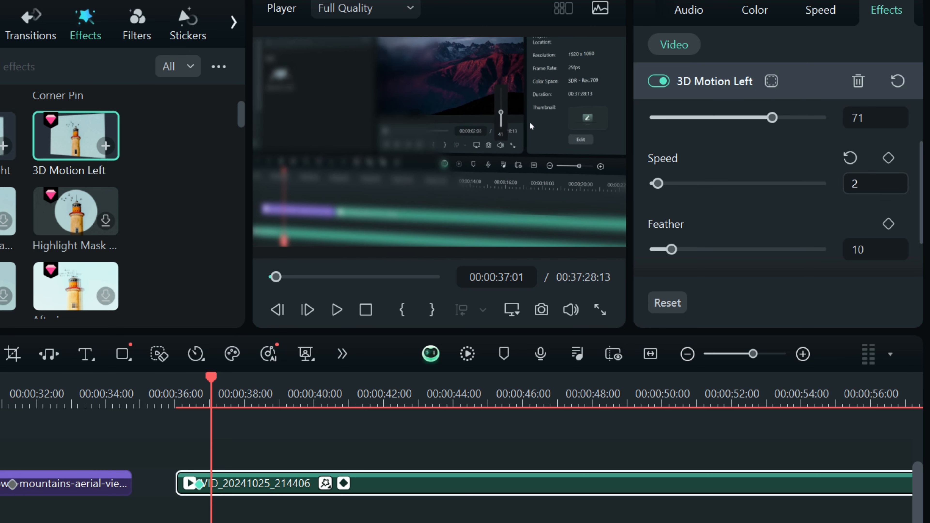
double_click(856, 184)
type("1")
Step: Set the 3D Motion Left effect's Feather to 36 and Zoom to 15
scroll(697, 224, "down", 1)
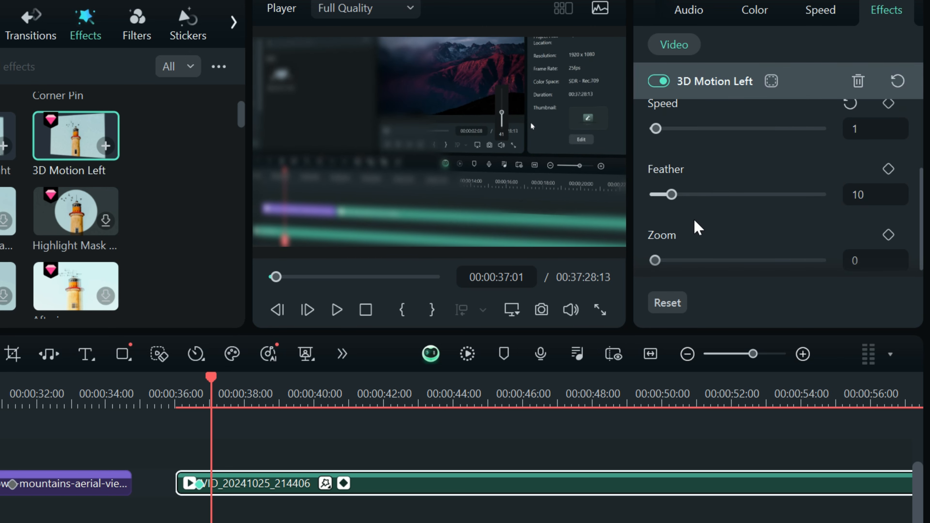
left_click(669, 195)
left_click_drag(675, 198, 716, 196)
scroll(711, 232, "down", 1)
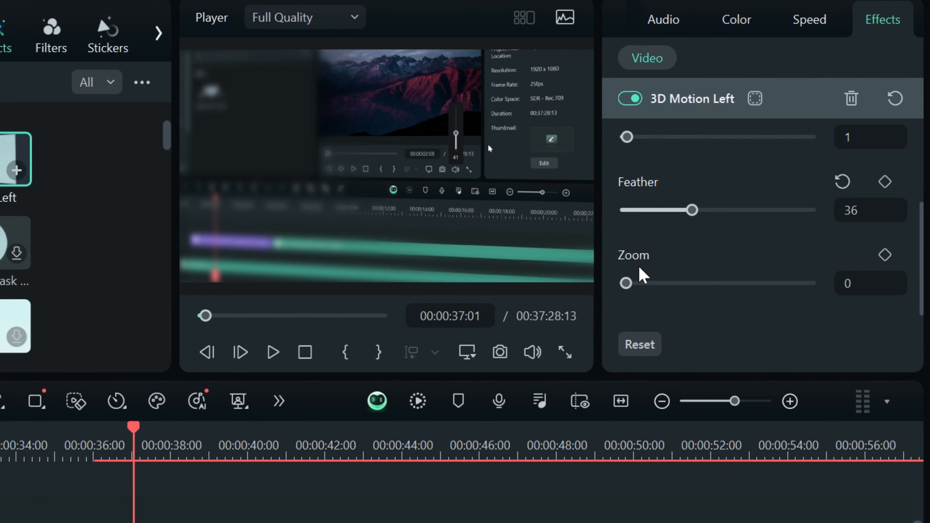
left_click_drag(626, 284, 648, 312)
Step: Add keyframes for the 3D Motion Left effect's Blur, PositionX, PositionY, Speed, Feather and Zoom at 00:00:37:01
scroll(729, 296, "up", 5)
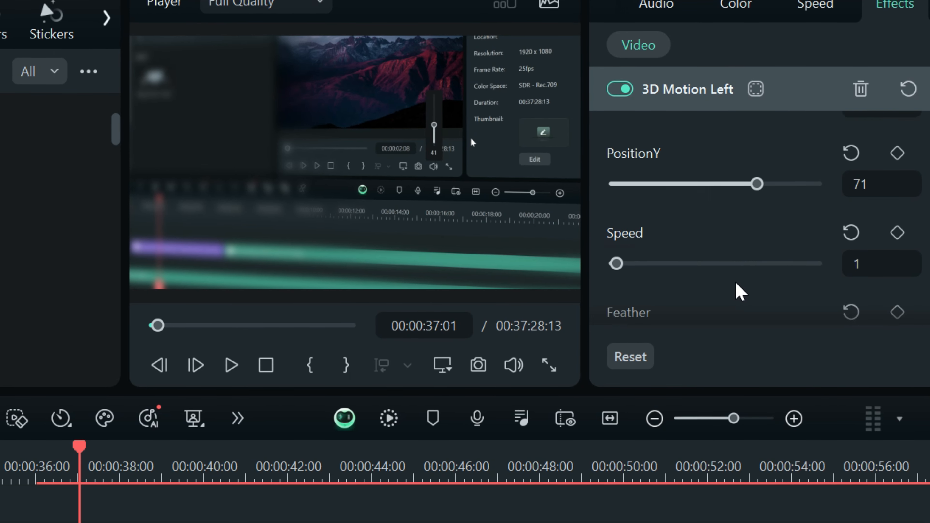
scroll(762, 242, "up", 2)
left_click(897, 142)
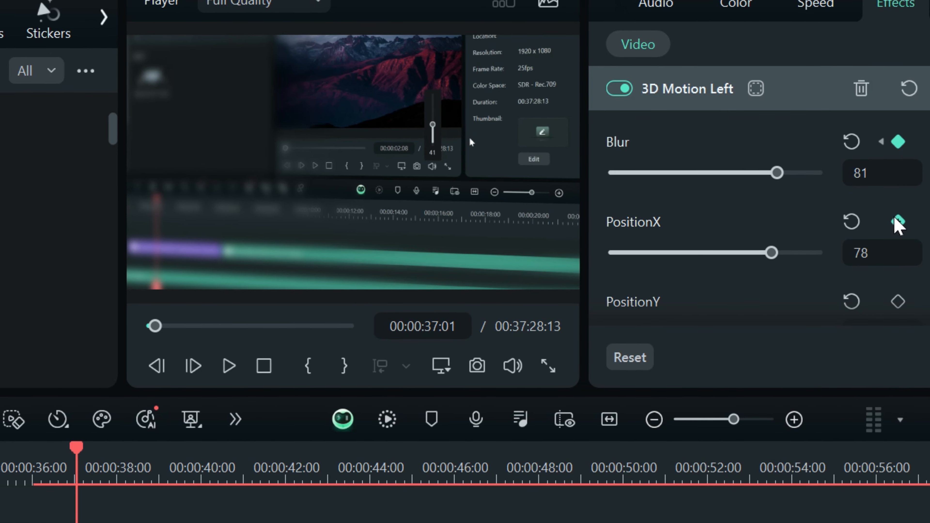
scroll(901, 245, "down", 3)
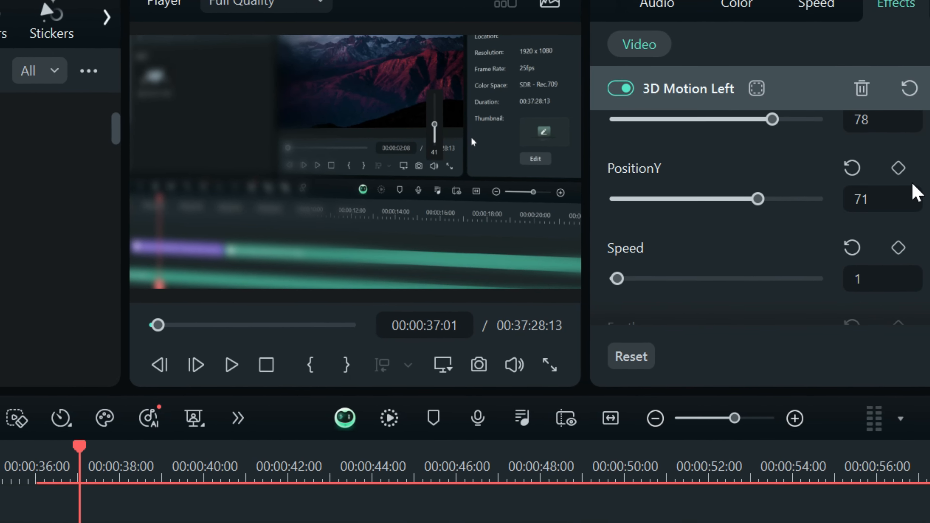
left_click(898, 168)
left_click(898, 243)
scroll(899, 242, "down", 2)
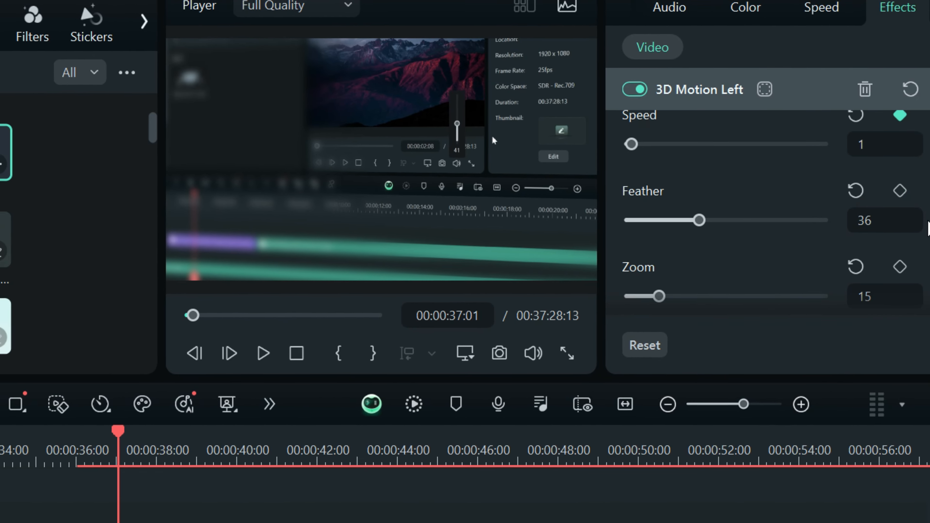
left_click(899, 192)
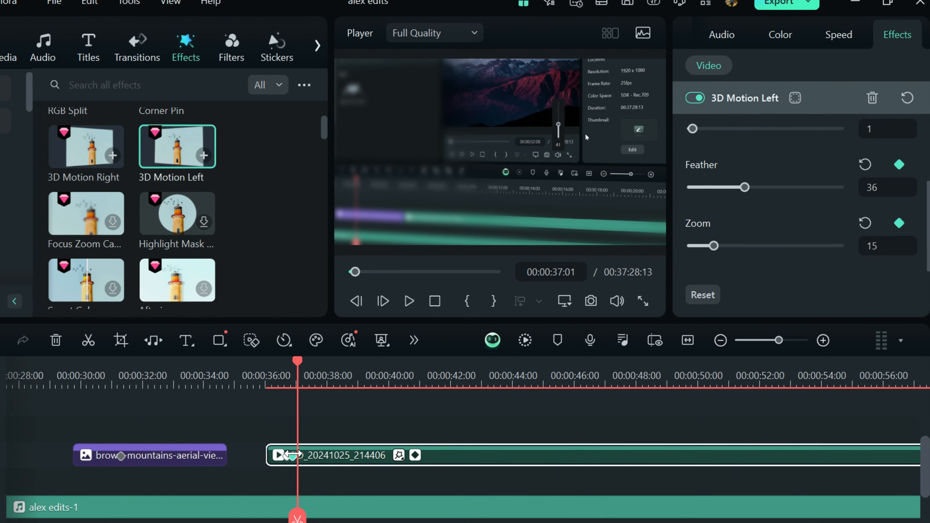
Step: Scrub through the opening seconds of the VID_20241025_214406 clip to review the 3D motion
left_click(276, 379)
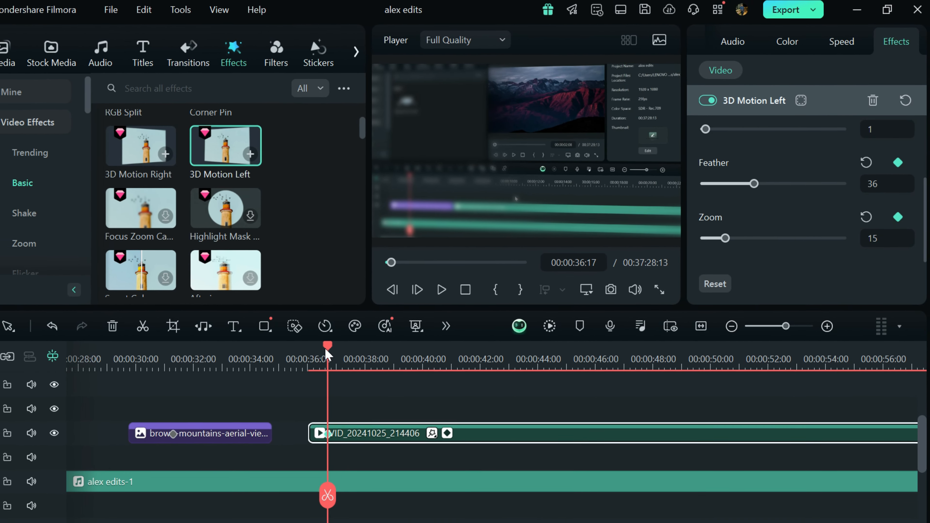
left_click_drag(321, 349, 423, 367)
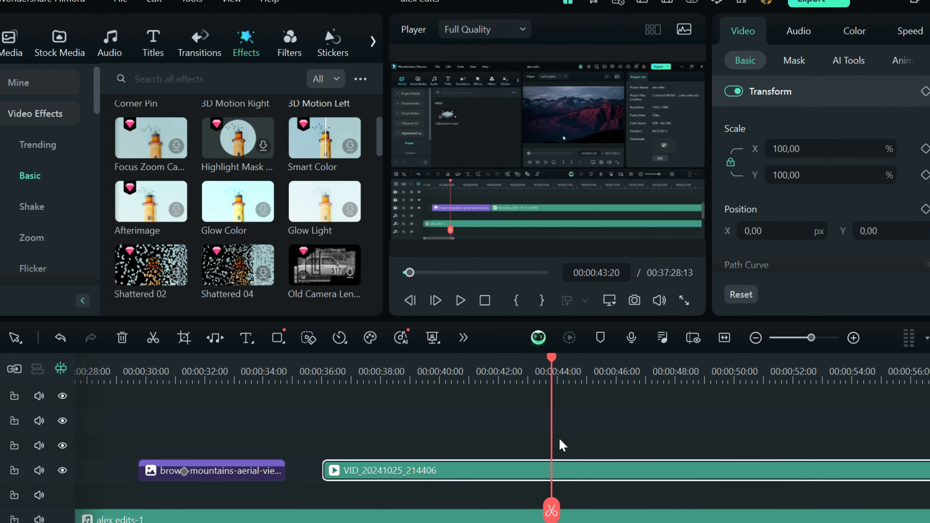
Step: Place the playhead at 00:00:43:04 and apply the Basic video effect Corner Pin to the VID_20241025_214406 clip
left_click(532, 443)
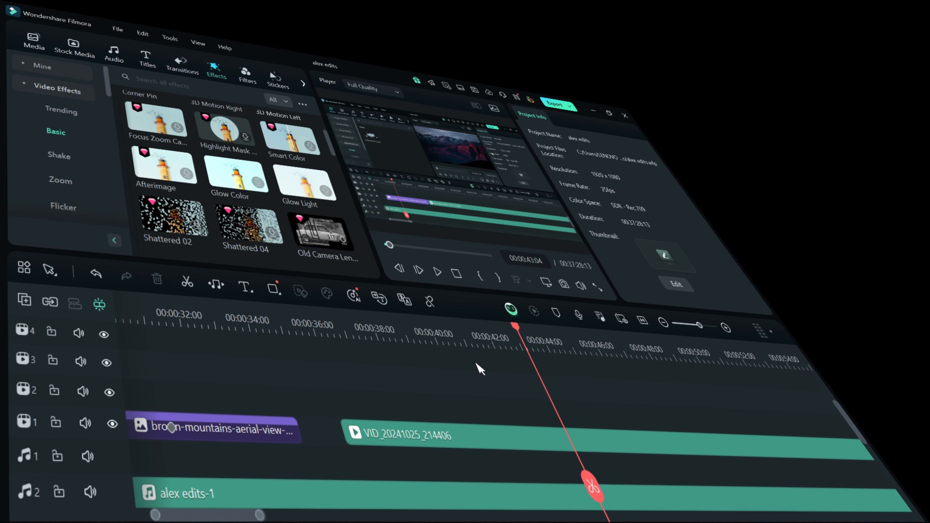
left_click_drag(407, 154, 388, 214)
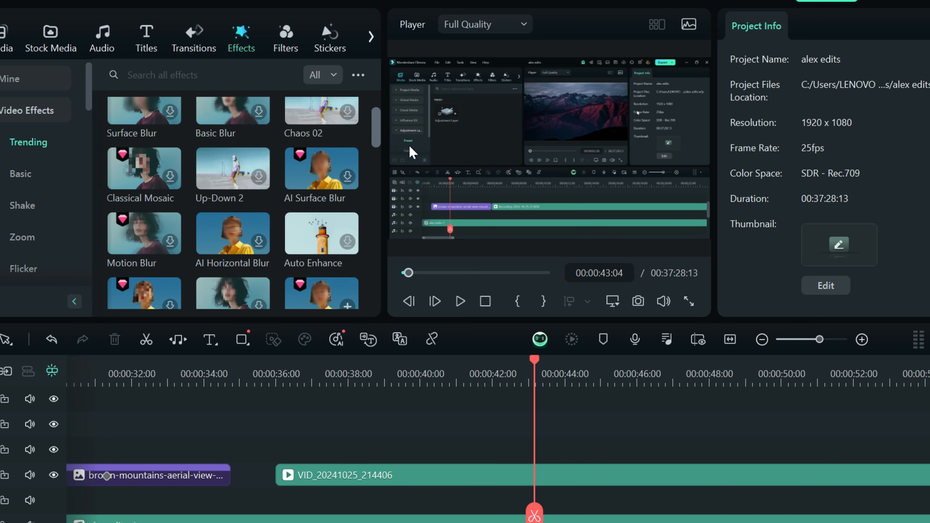
left_click(26, 172)
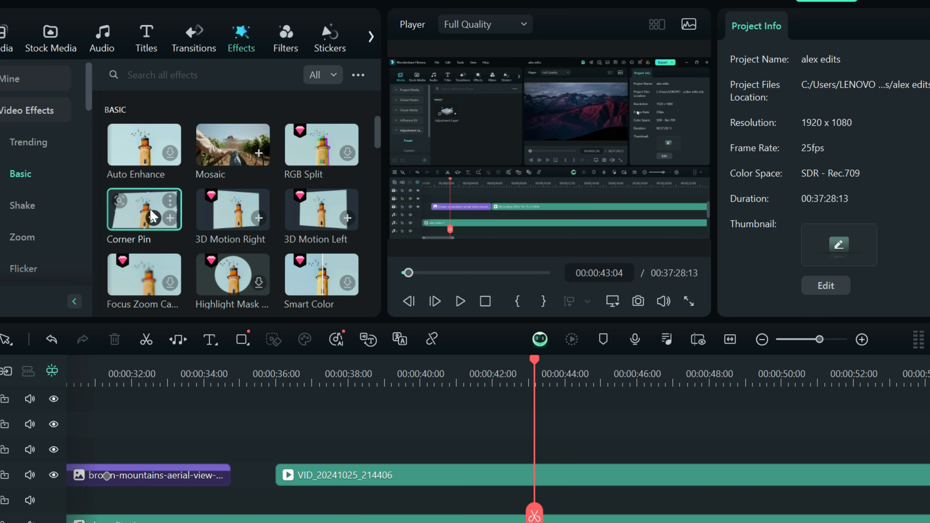
left_click_drag(151, 216, 409, 476)
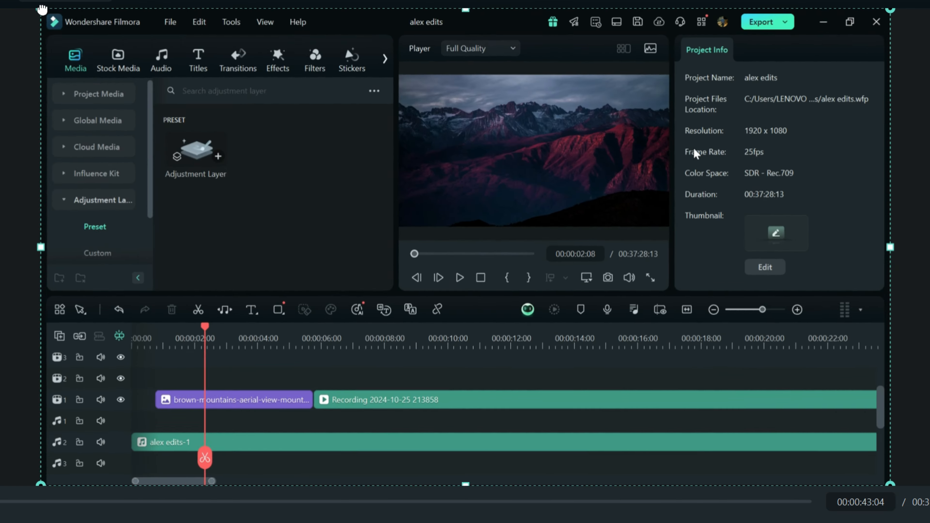
Step: Tilt the clip with Corner Pin, moving Upper Left to about (276, 148), Upper Right to (1916, 10) and Lower Right to (1921, 1082) px
left_click_drag(42, 9, 162, 76)
mouse_move(889, 9)
left_mouse_down()
mouse_move(764, 79)
mouse_move(685, 166)
mouse_move(872, 37)
mouse_move(887, 14)
left_mouse_up()
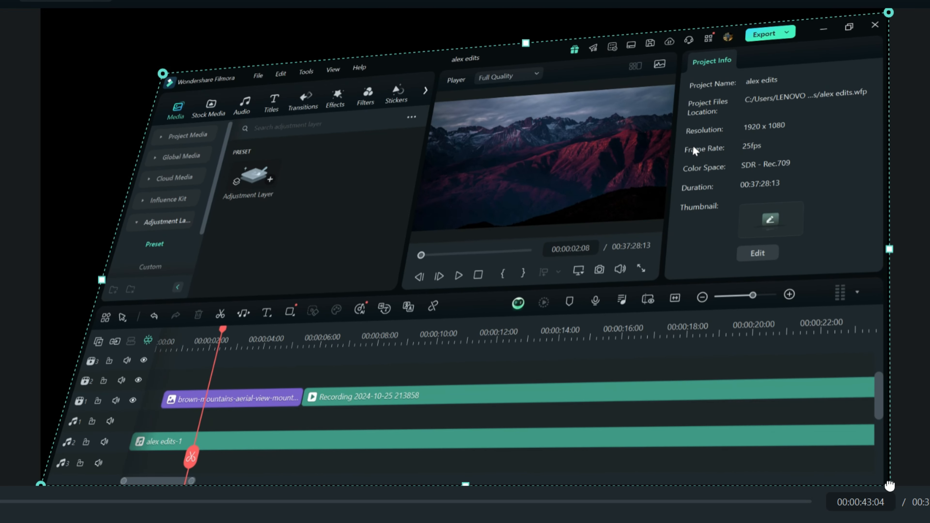
mouse_move(890, 486)
left_mouse_down()
mouse_move(661, 522)
mouse_move(867, 500)
mouse_move(830, 473)
mouse_move(891, 487)
left_mouse_up()
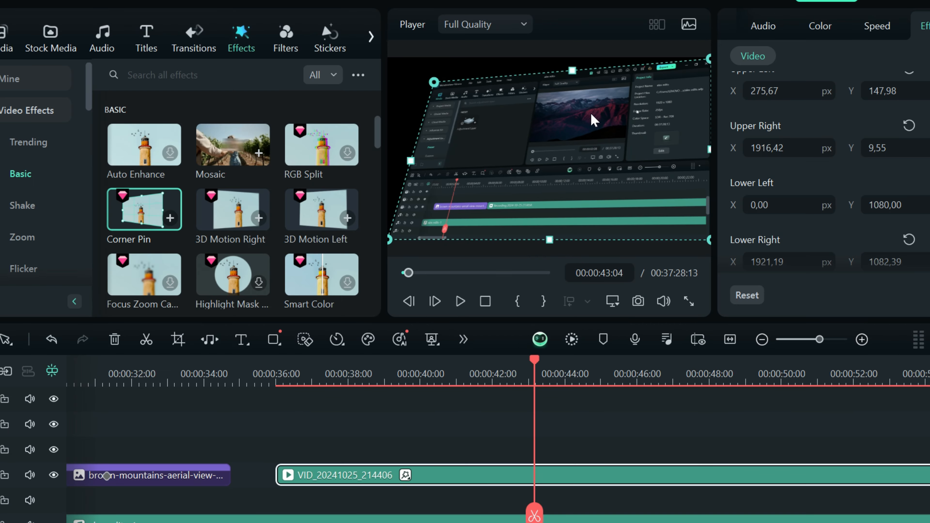
scroll(799, 185, "up", 2)
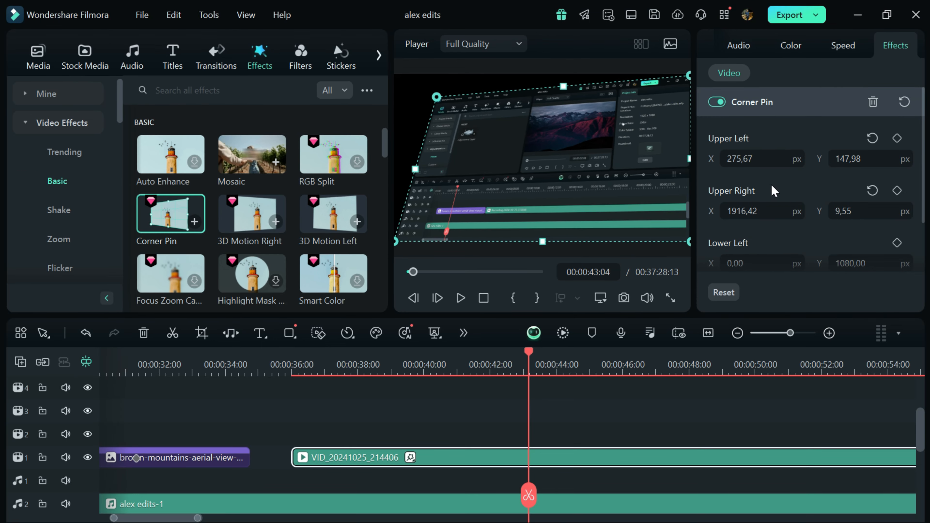
scroll(805, 174, "down", 2)
scroll(811, 168, "up", 2)
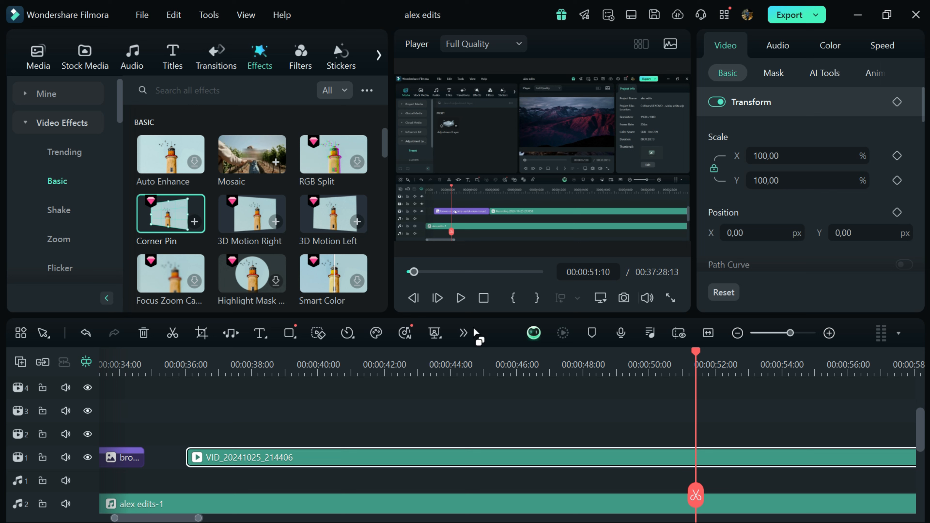
Step: Add a Transform keyframe to the VID_20241025_214406 clip at 00:00:51:10 and set its Scale to 132% at 00:00:54:18
left_click(463, 332)
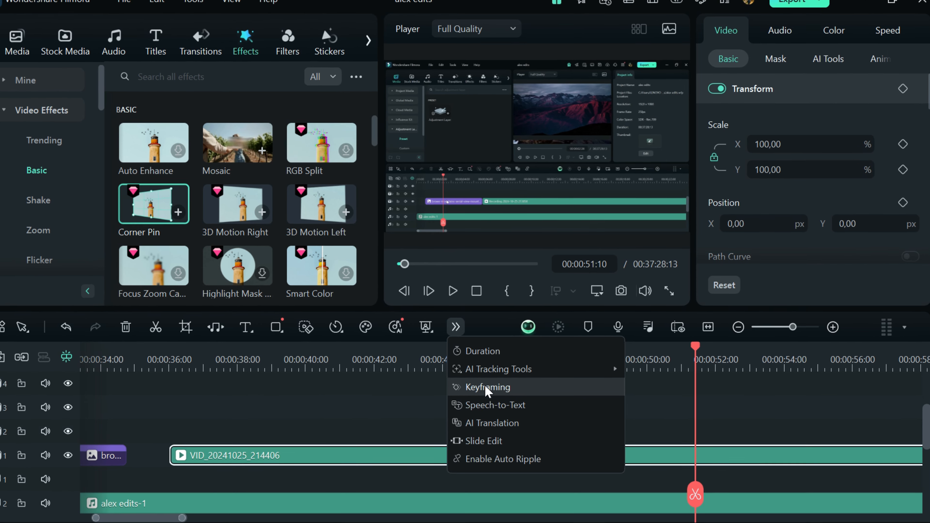
left_click(487, 387)
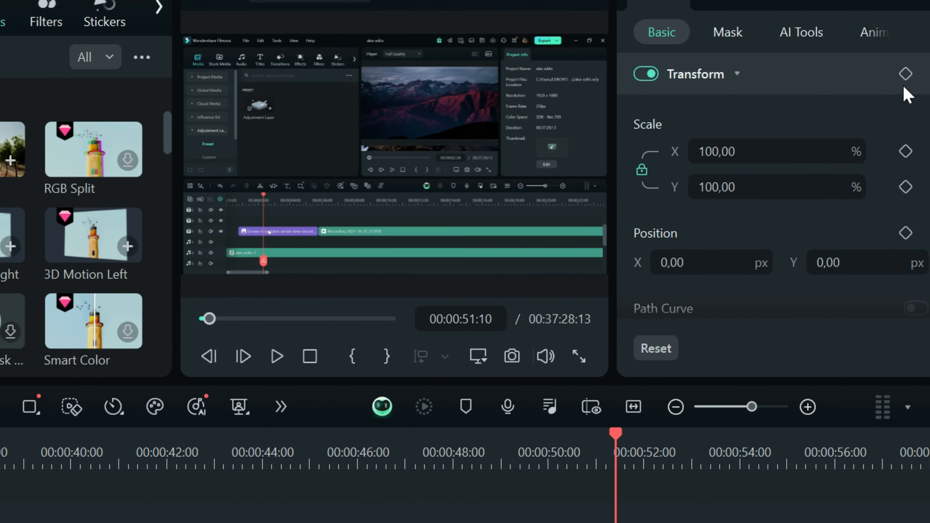
left_click(924, 33)
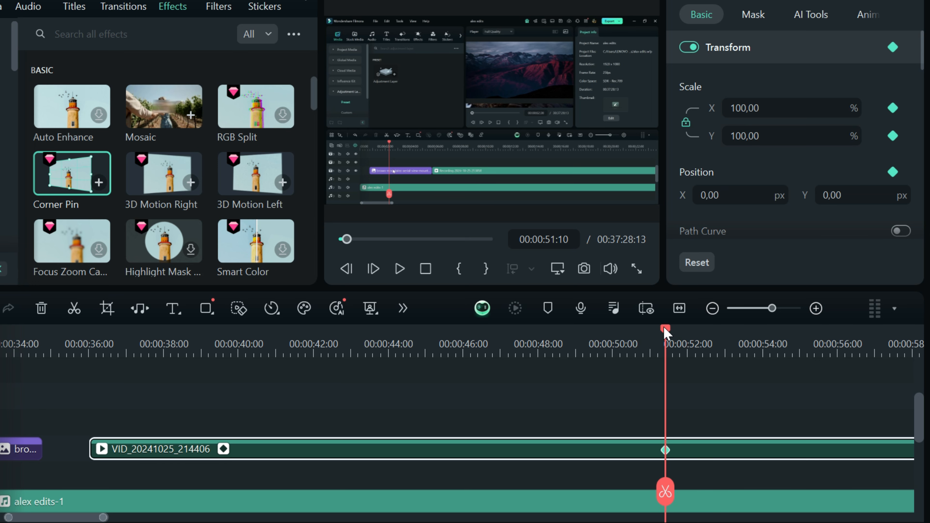
left_click_drag(665, 331, 791, 386)
left_click_drag(747, 108, 770, 107)
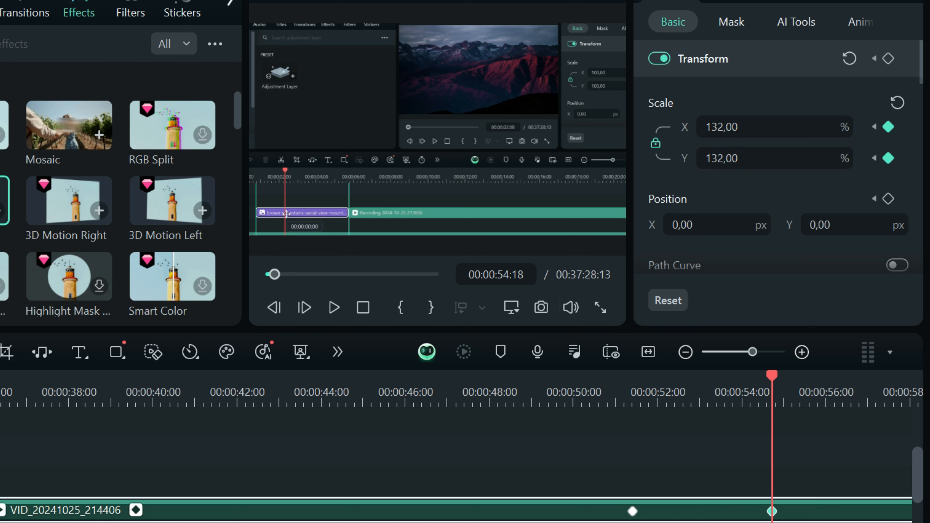
Step: Show the keyframe animation for the VID_20241025_214406 clip and bring it into view below the clip
scroll(462, 439, "right", 5)
scroll(455, 446, "left", 2)
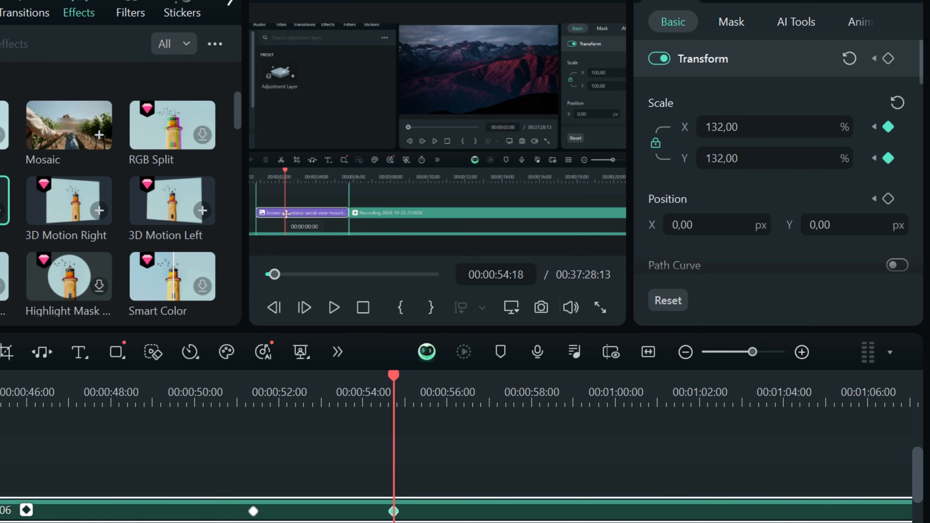
scroll(461, 440, "left", 1)
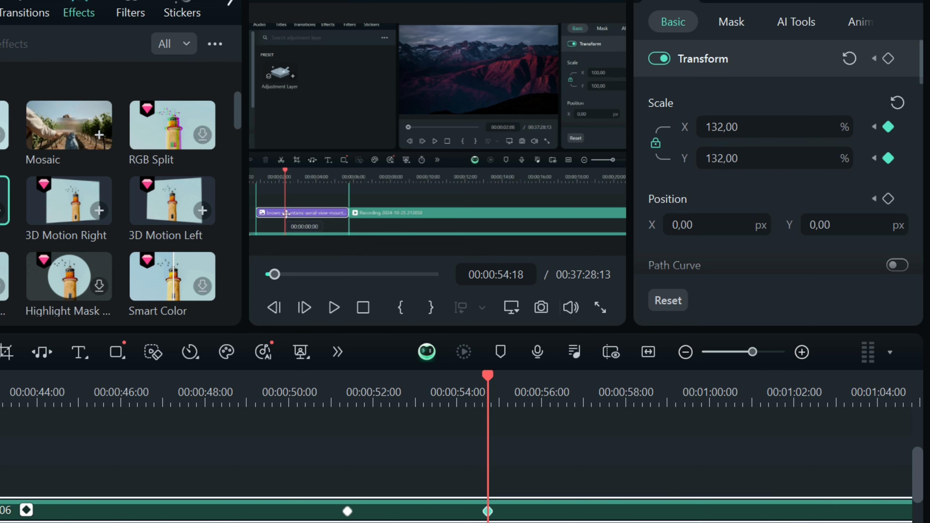
scroll(472, 476, "down", 1)
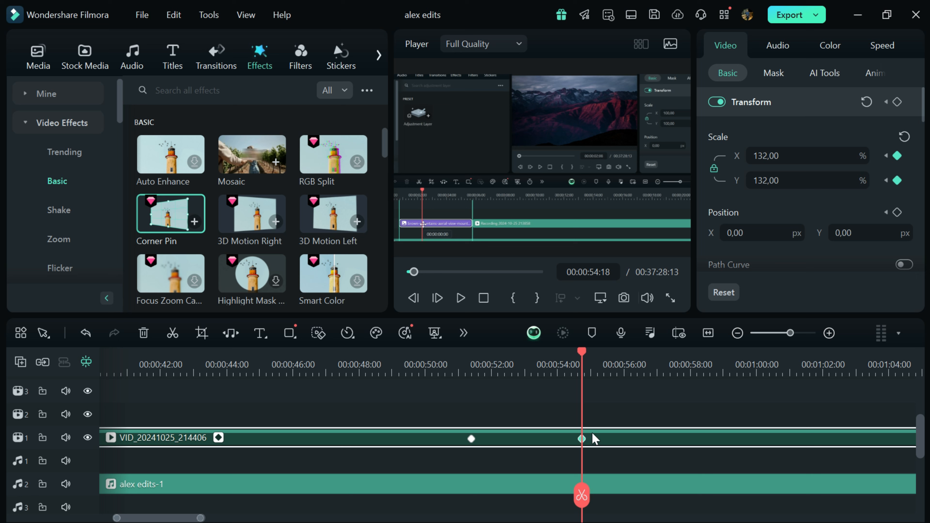
scroll(600, 427, "down", 1)
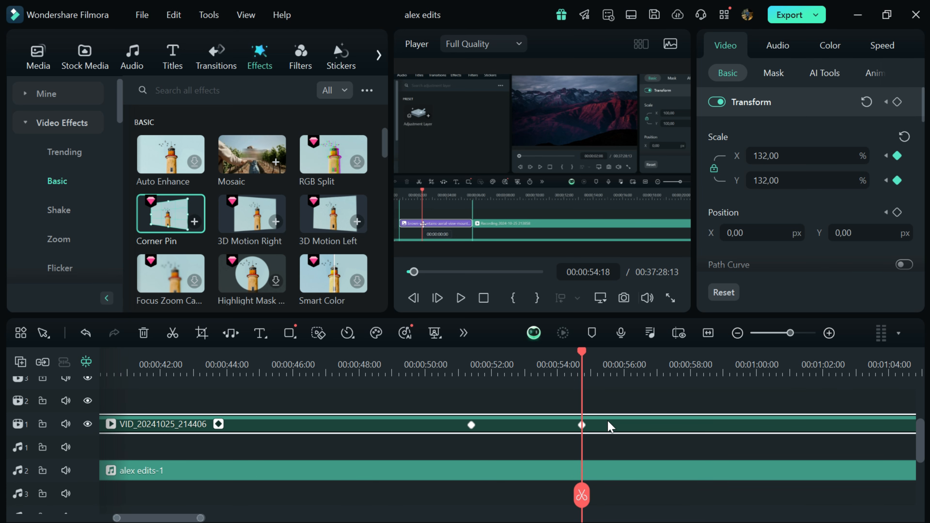
right_click(608, 421)
scroll(685, 388, "down", 3)
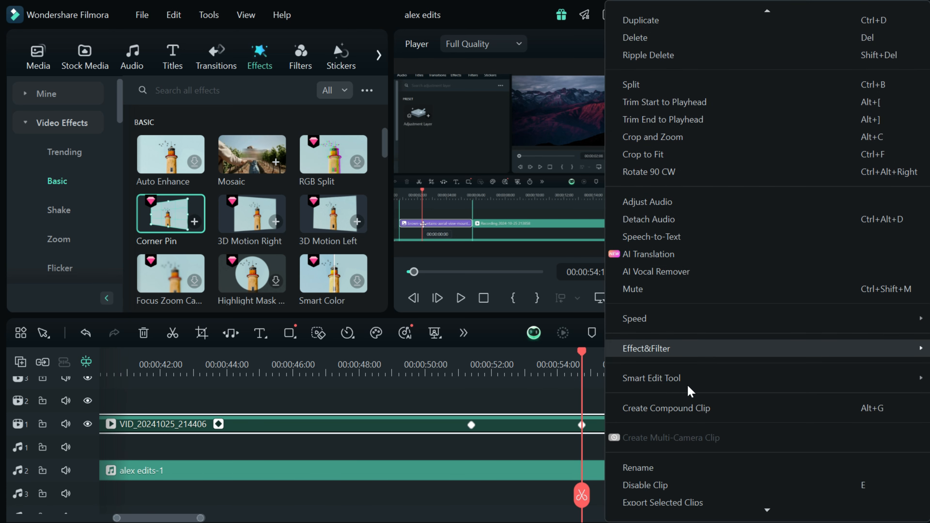
scroll(743, 467, "down", 5)
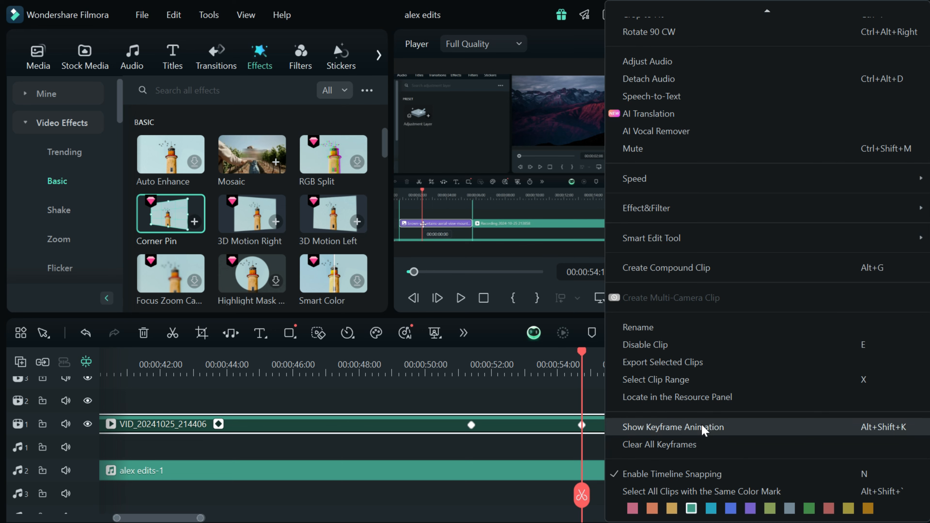
left_click(702, 430)
scroll(649, 432, "down", 5)
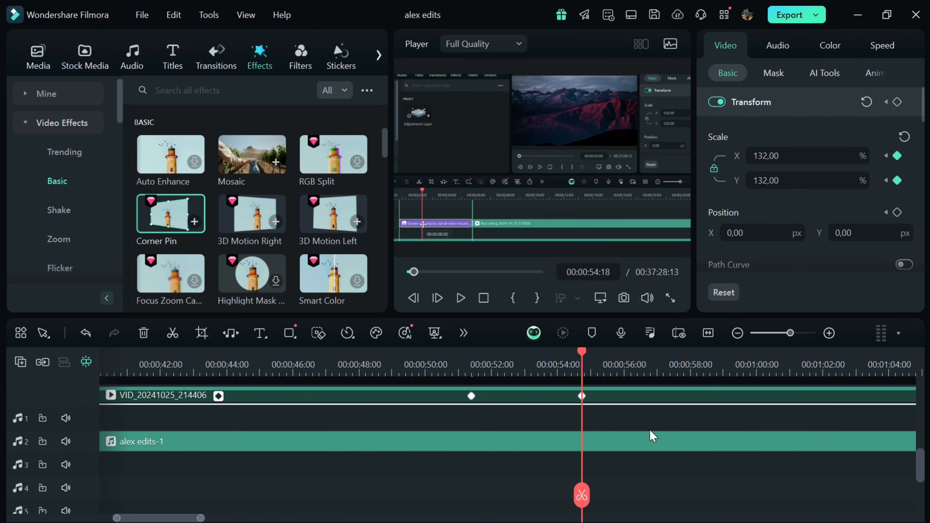
Step: Open the Transform keyframe graph of the VID_20241025_214406 clip
scroll(652, 436, "up", 1)
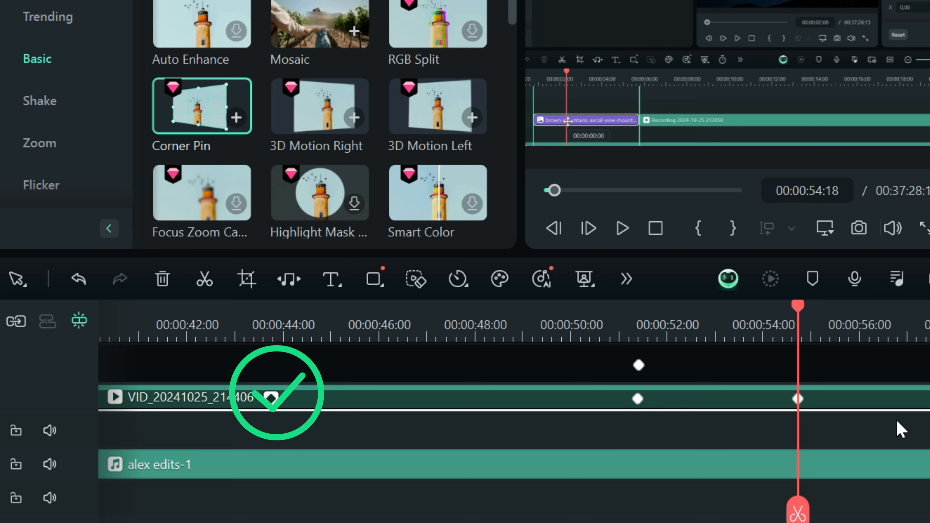
scroll(900, 429, "up", 4)
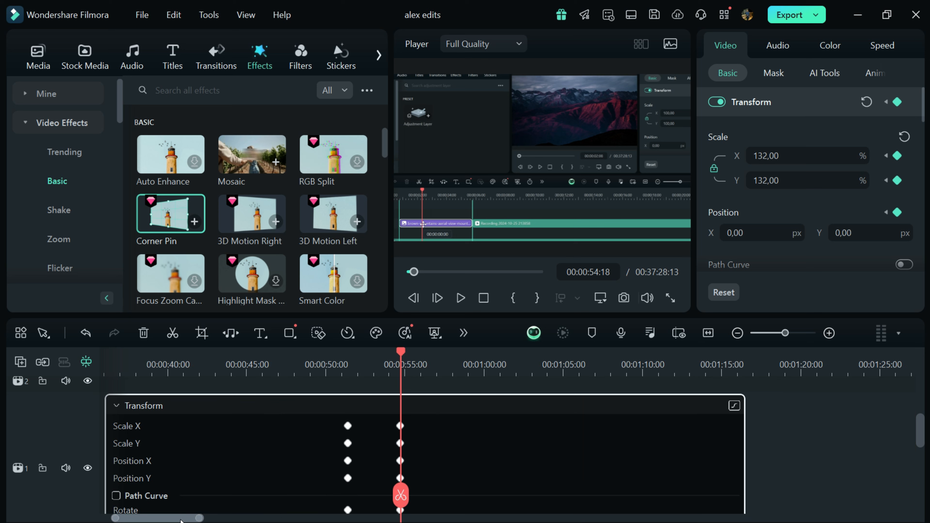
left_click_drag(181, 520, 182, 519)
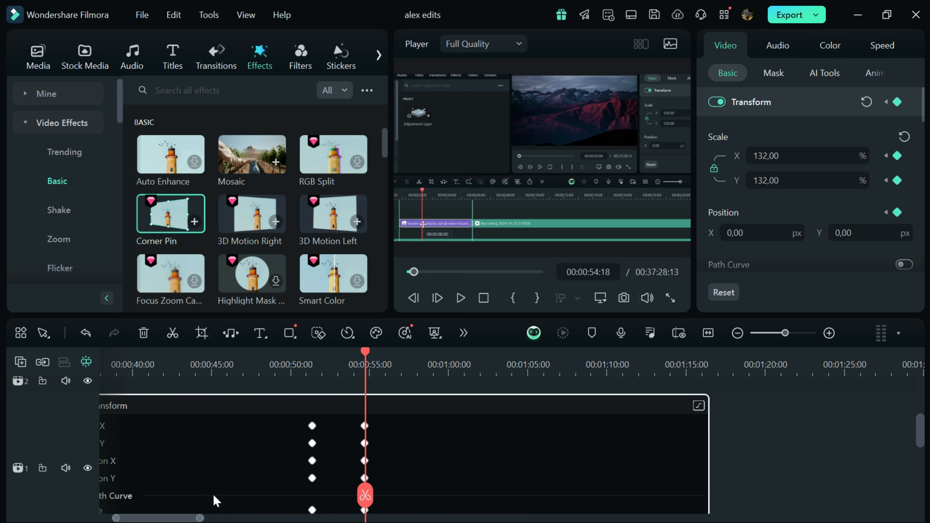
scroll(292, 452, "down", 1)
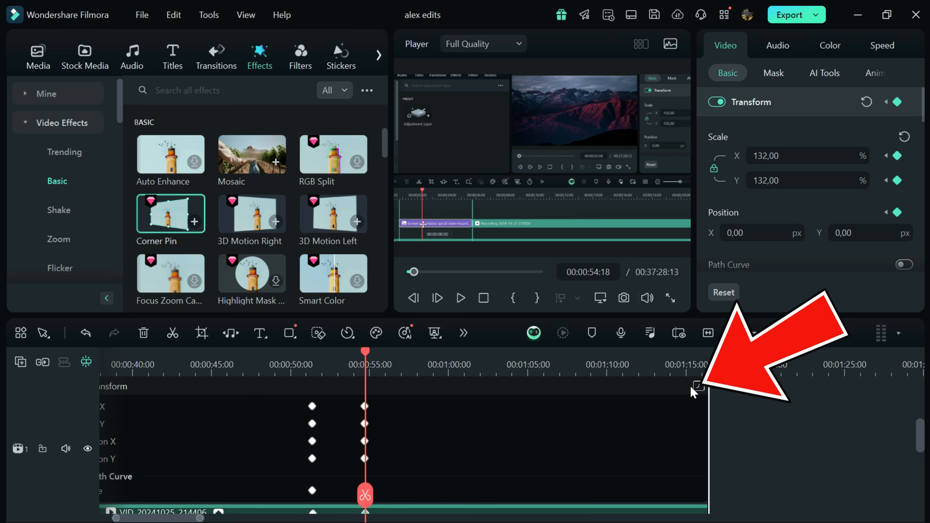
scroll(703, 403, "up", 1)
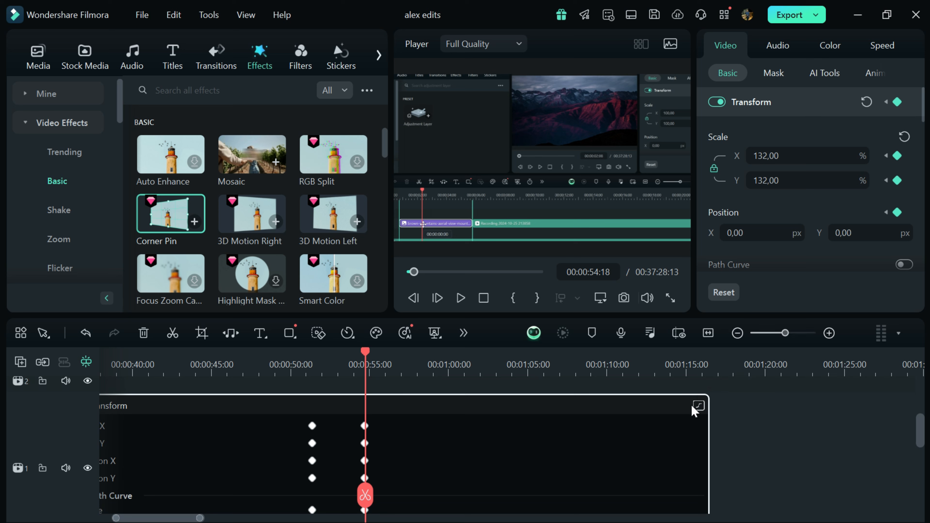
left_click(696, 406)
scroll(512, 447, "down", 4)
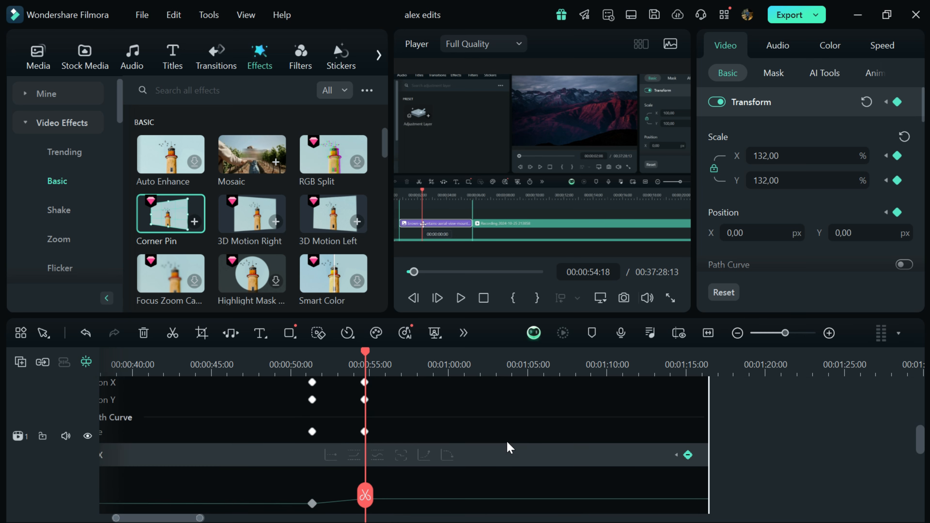
scroll(461, 453, "down", 1)
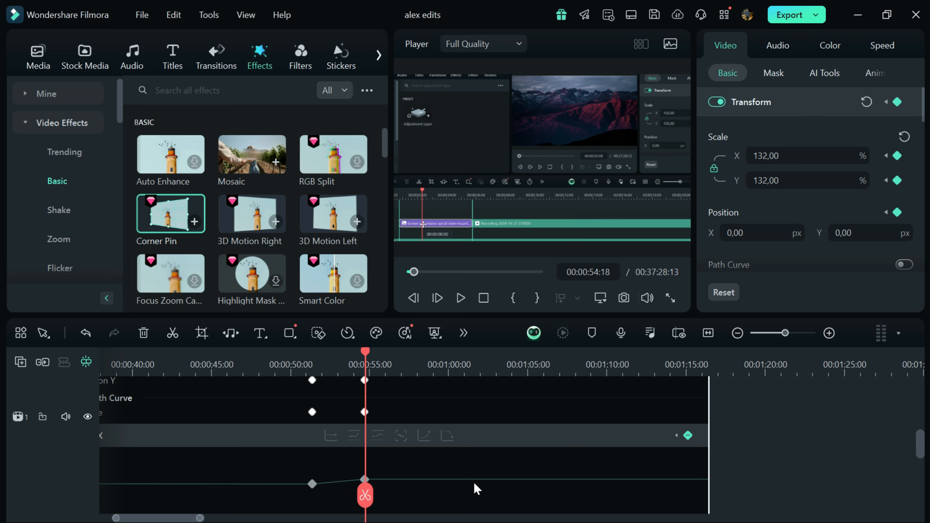
Step: Hide the clip's Transform keyframe graph and show it again with its curve in view
scroll(577, 465, "up", 5)
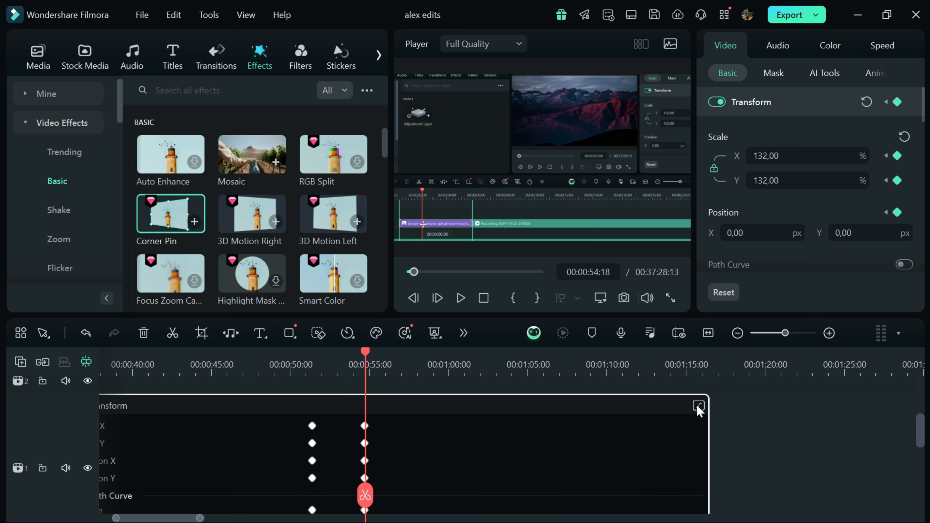
scroll(518, 430, "down", 5)
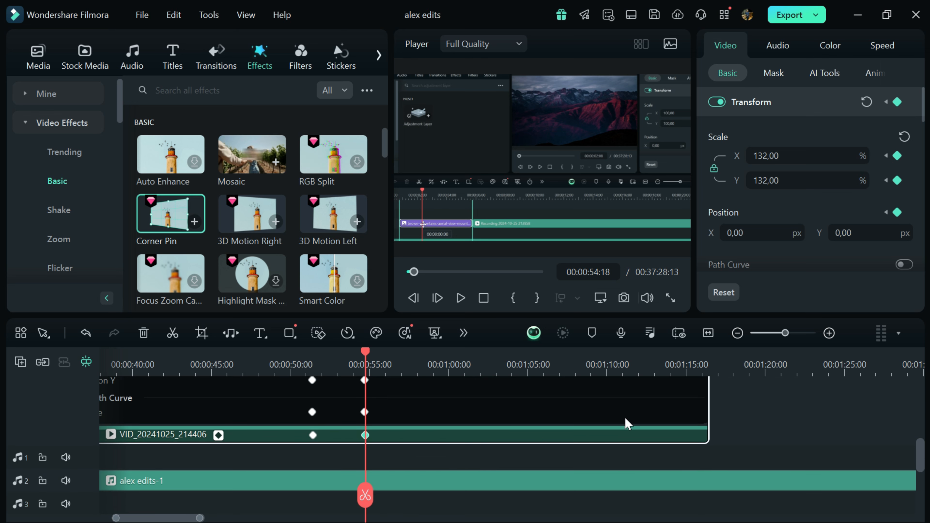
scroll(631, 422, "up", 4)
left_click(699, 388)
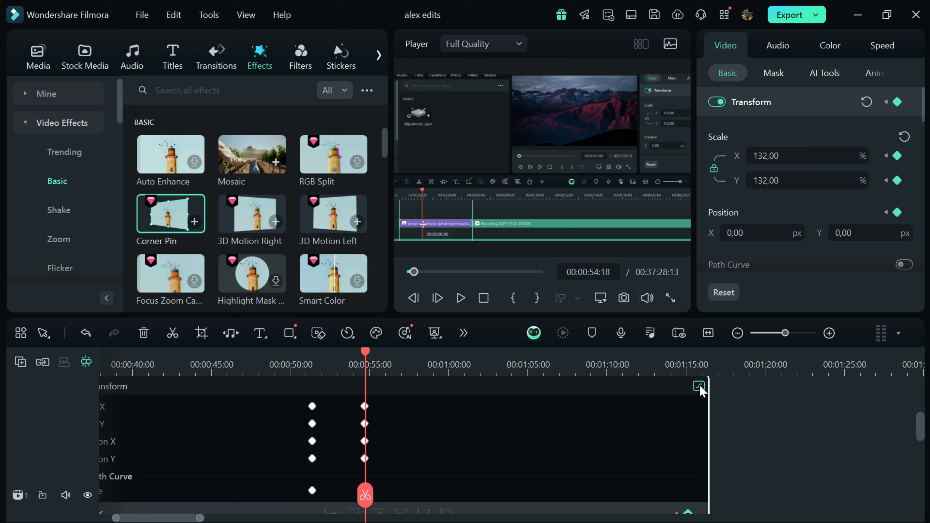
scroll(422, 460, "down", 3)
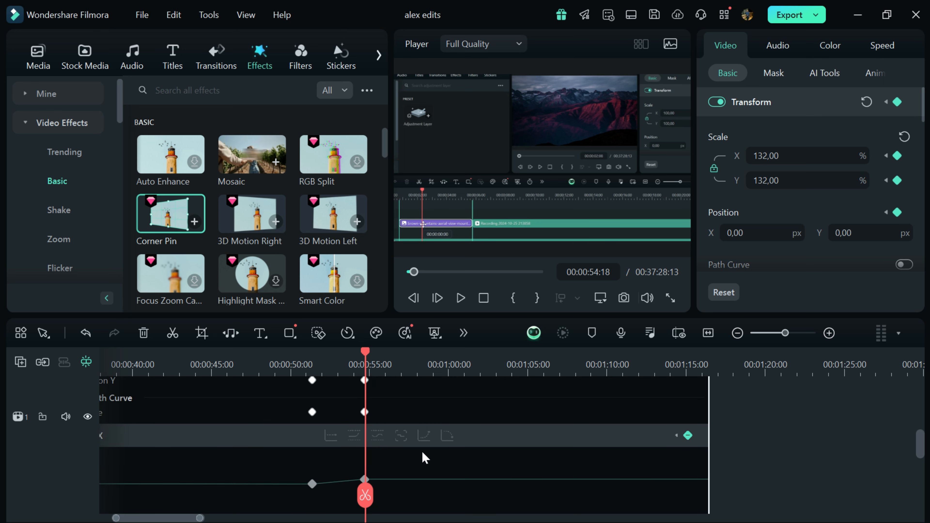
scroll(424, 458, "down", 1)
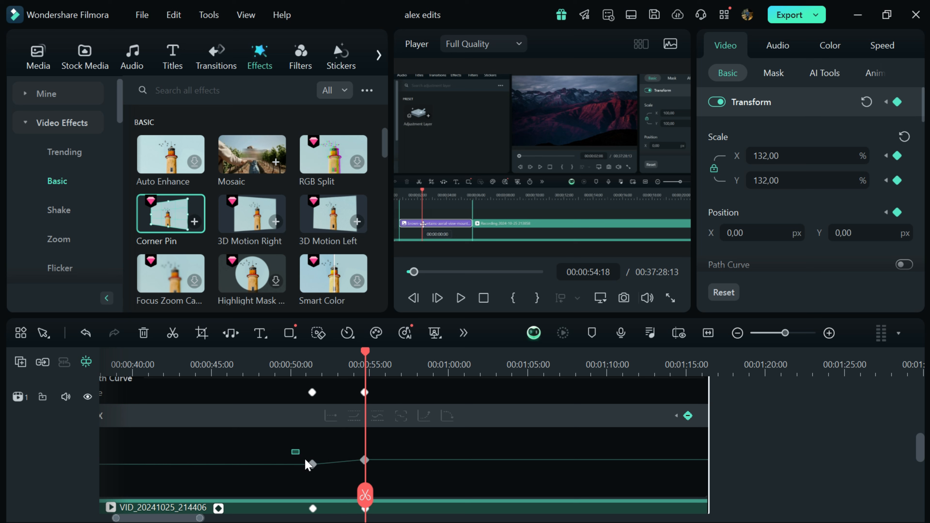
Step: Set the Transform keyframes at 00:00:51:10 and 00:00:54:18 to Curve interpolation and return the playhead to the start of the zoom
left_click(316, 472)
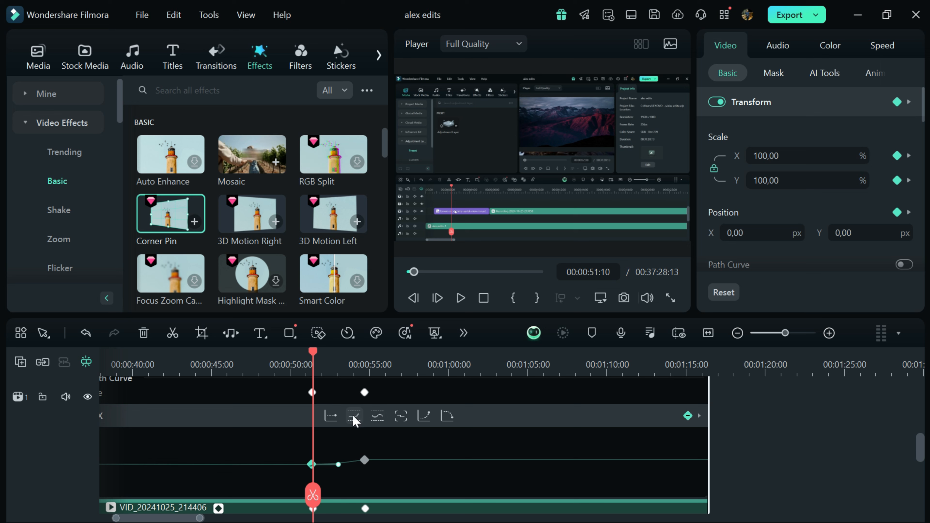
right_click(364, 461)
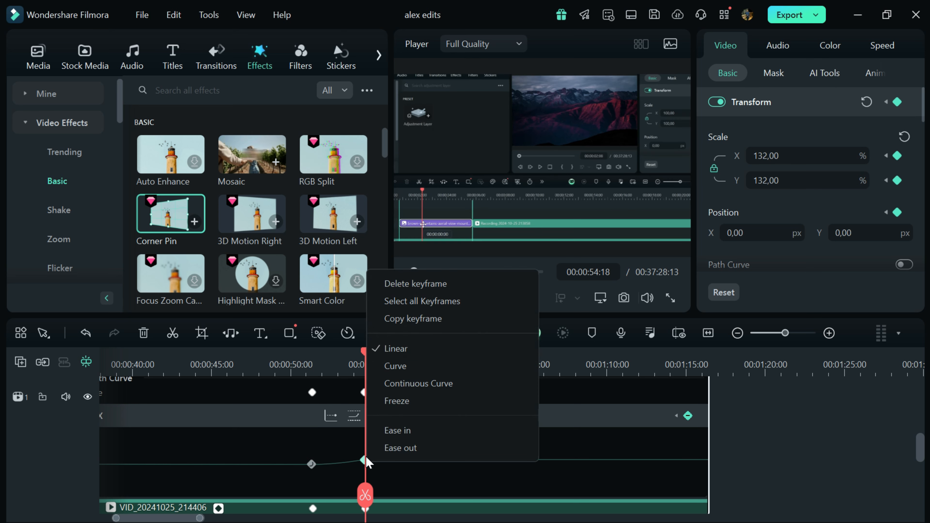
left_click(391, 366)
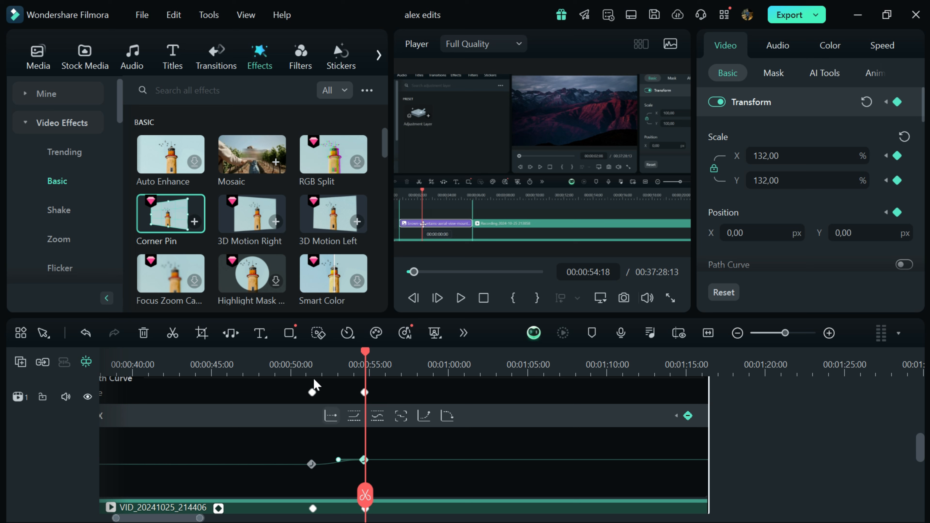
left_click_drag(311, 371, 313, 396)
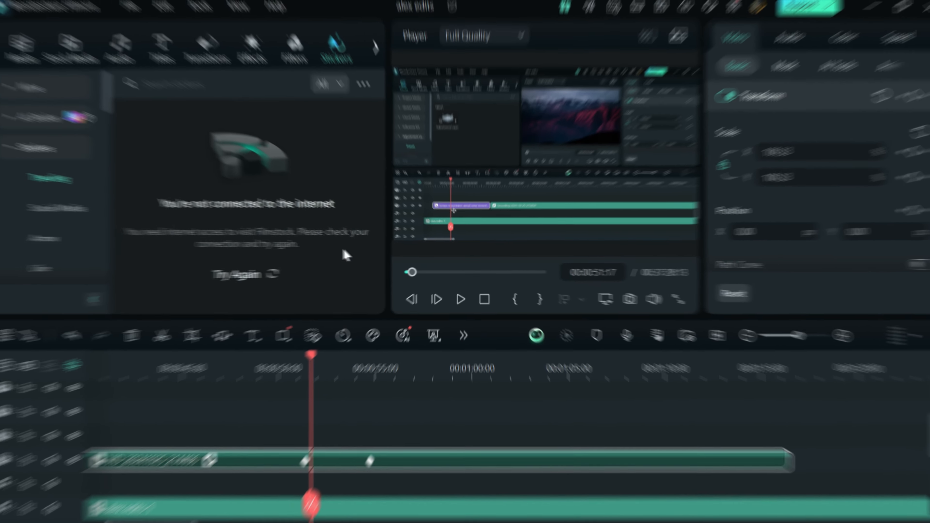
Step: Reload the sticker library and browse the Trending stickers
left_click(279, 274)
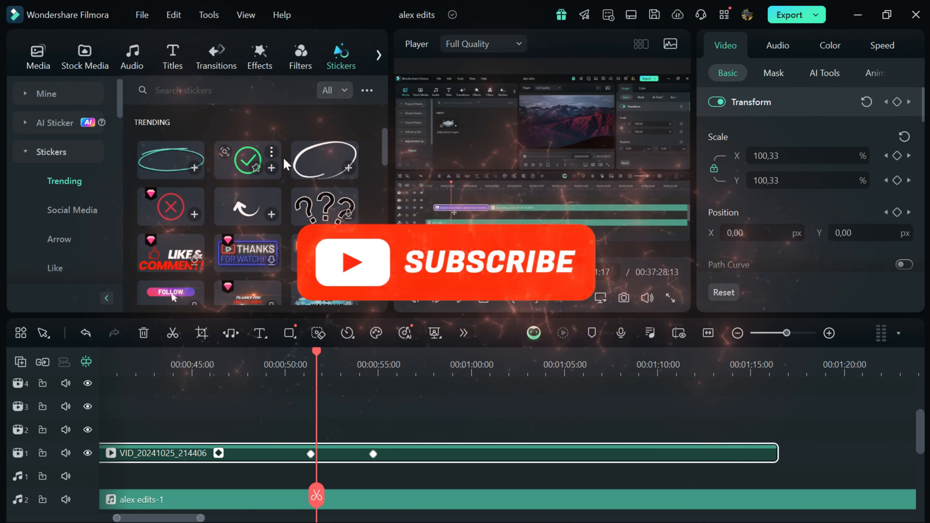
scroll(383, 152, "down", 5)
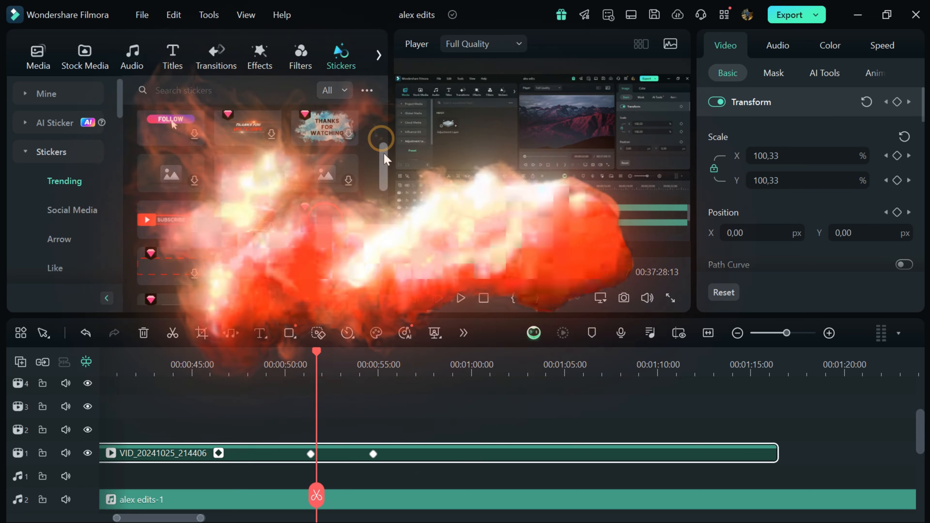
left_click_drag(385, 158, 392, 126)
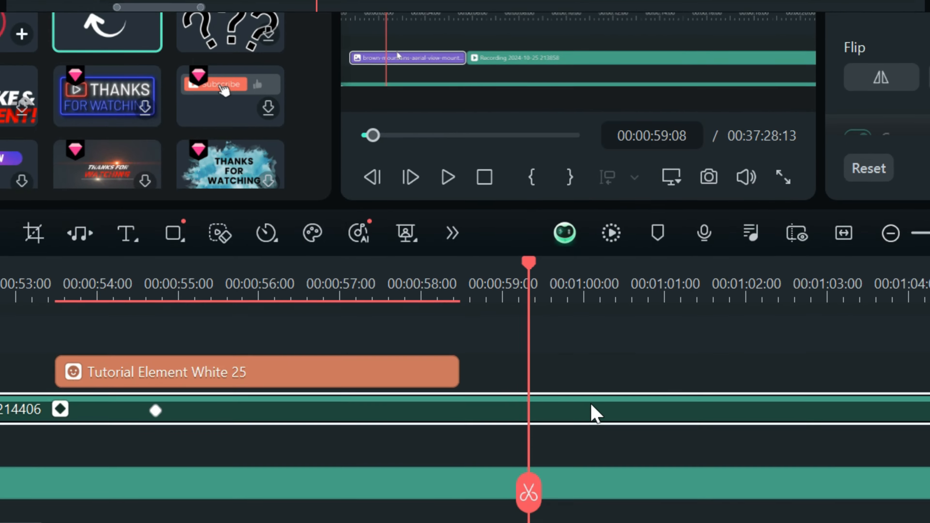
Step: Split the VID_20241025_214406 clip at about 00:00:59:02, 00:00:59:20, 00:01:01:08 and 00:01:02:14
key("c")
left_click(524, 414)
left_click(585, 408)
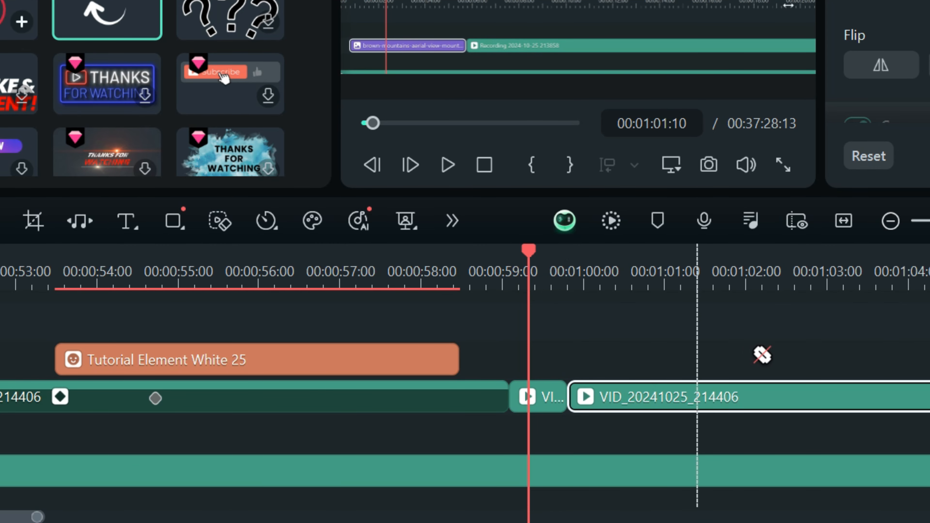
scroll(811, 282, "down", 3)
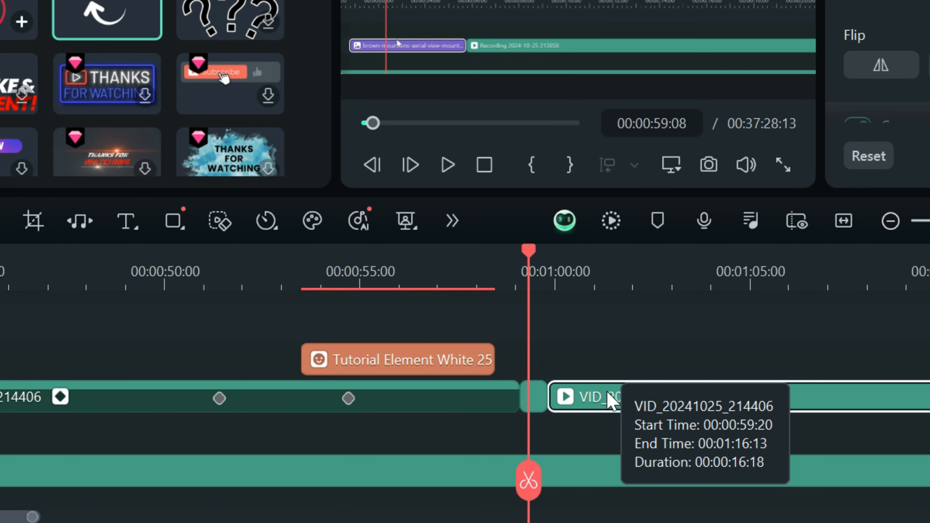
left_click(624, 409)
left_click(673, 408)
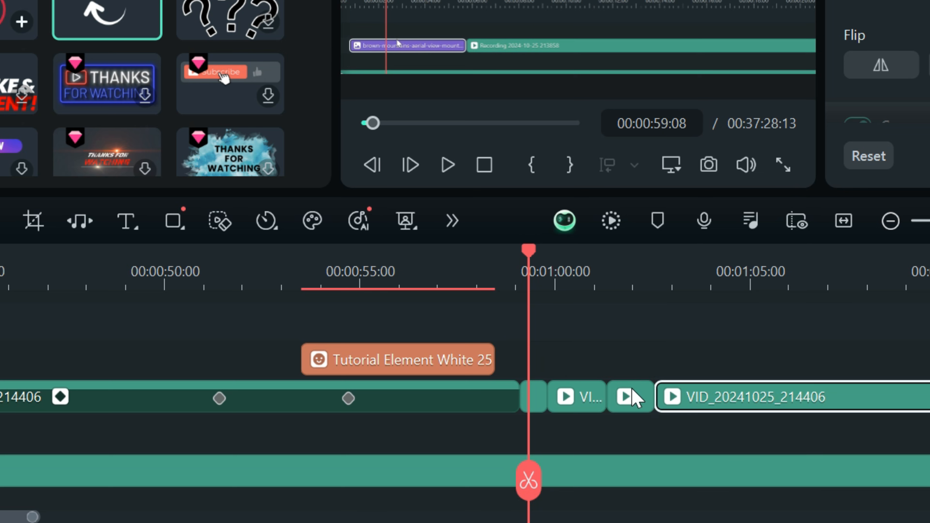
Step: Delete the short clip pieces before and after the one starting at 00:00:59:20, and move the last piece directly against it
key("Delete")
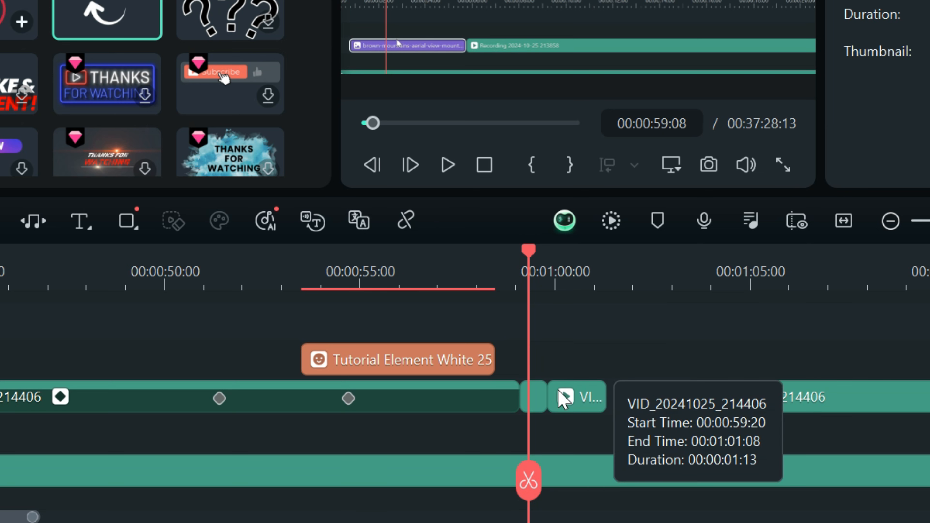
left_click(531, 393)
key("Delete")
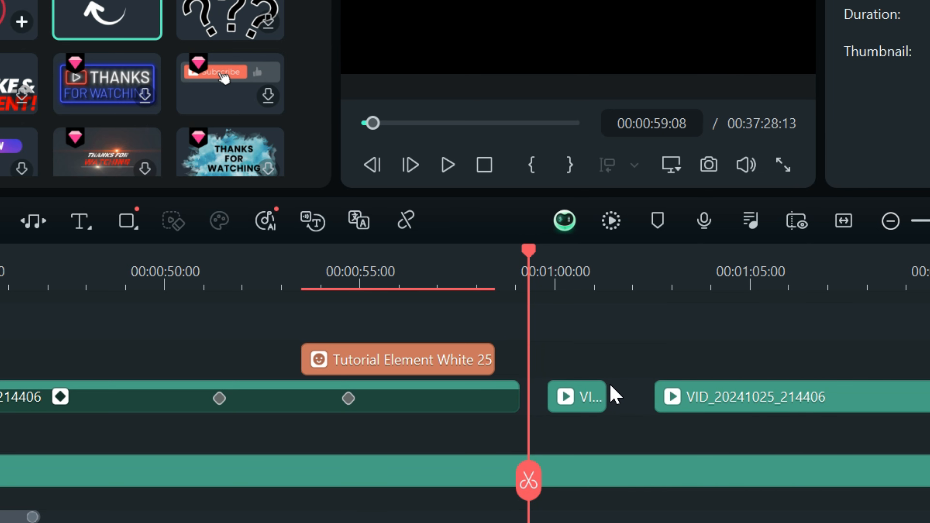
left_click(686, 396)
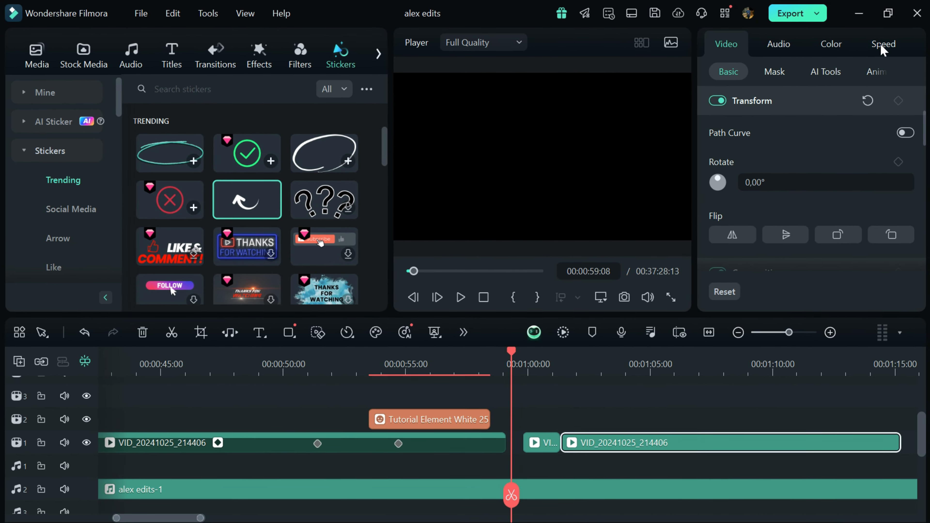
Step: Show the speed control on the last VID_20241025_214406 piece and slow it to 0.98x, for a duration of 00:00:14:07
left_click(882, 44)
right_click(622, 432)
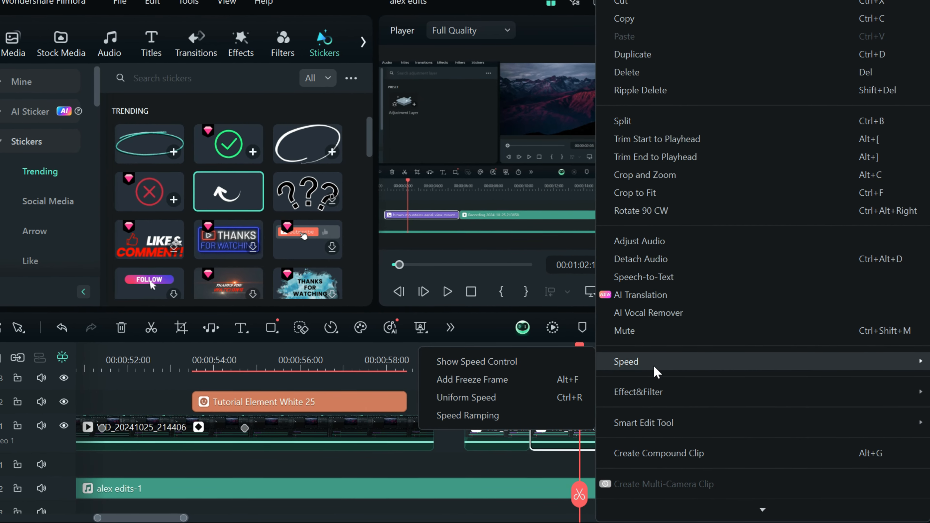
left_click(535, 367)
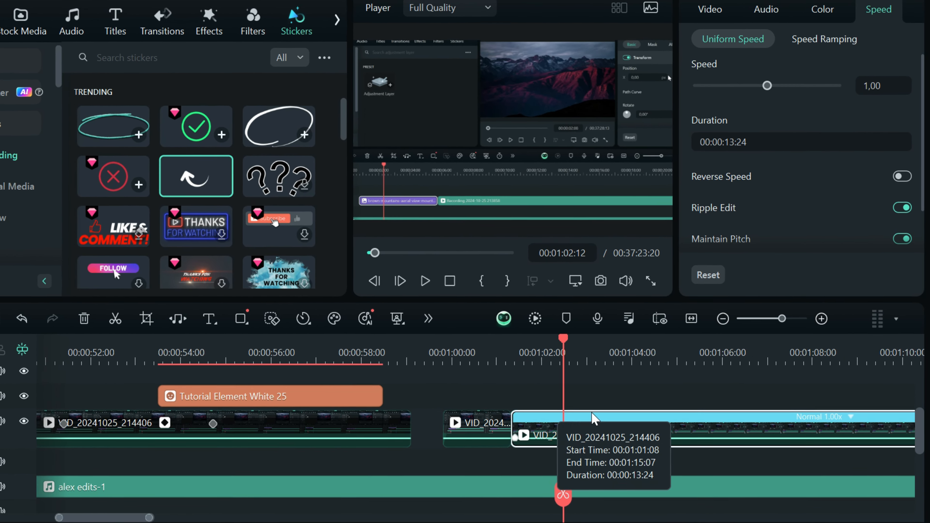
left_click_drag(747, 354, 619, 357)
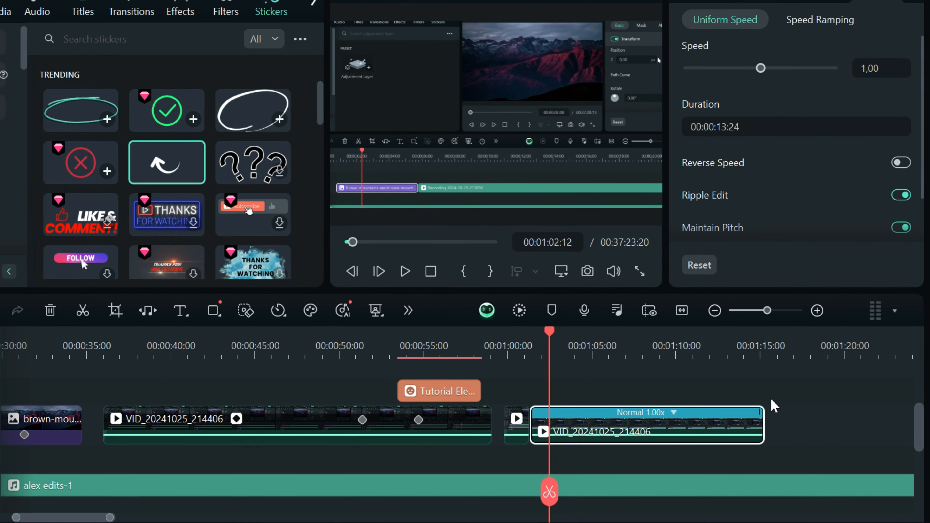
mouse_move(758, 405)
left_mouse_down()
mouse_move(622, 408)
mouse_move(764, 421)
mouse_move(768, 413)
mouse_move(607, 416)
mouse_move(764, 415)
mouse_move(536, 391)
mouse_move(757, 403)
mouse_move(639, 403)
mouse_move(611, 387)
mouse_move(740, 394)
mouse_move(749, 405)
left_mouse_up()
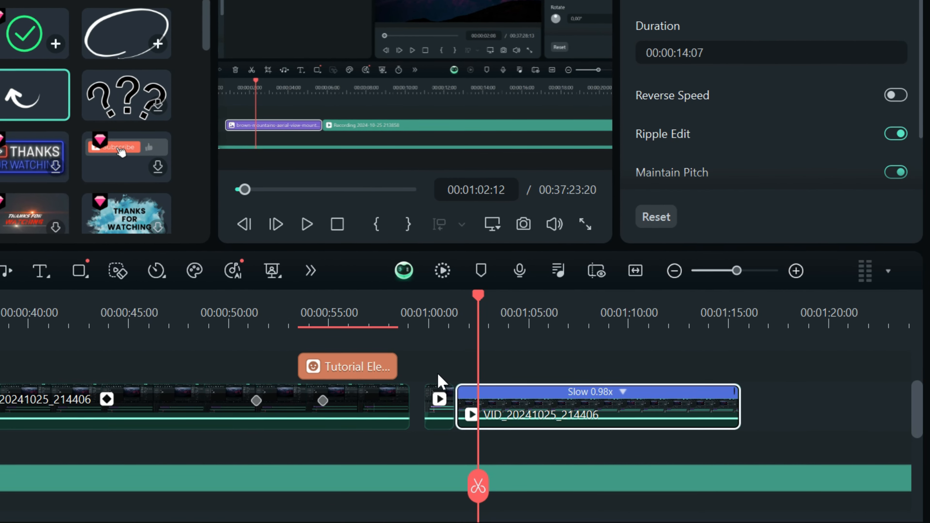